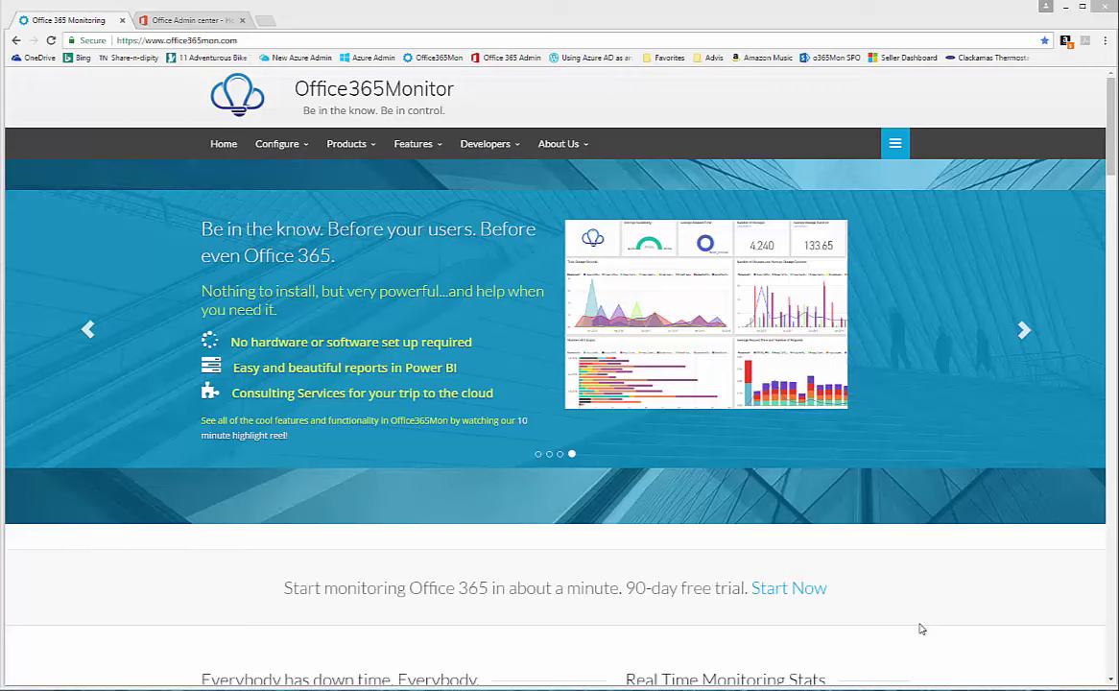
Step: Open the Office 365 Search Monitoring configuration page and review its Search Service query and notification settings
{"action": "left_click", "coordinate": [280, 146]}
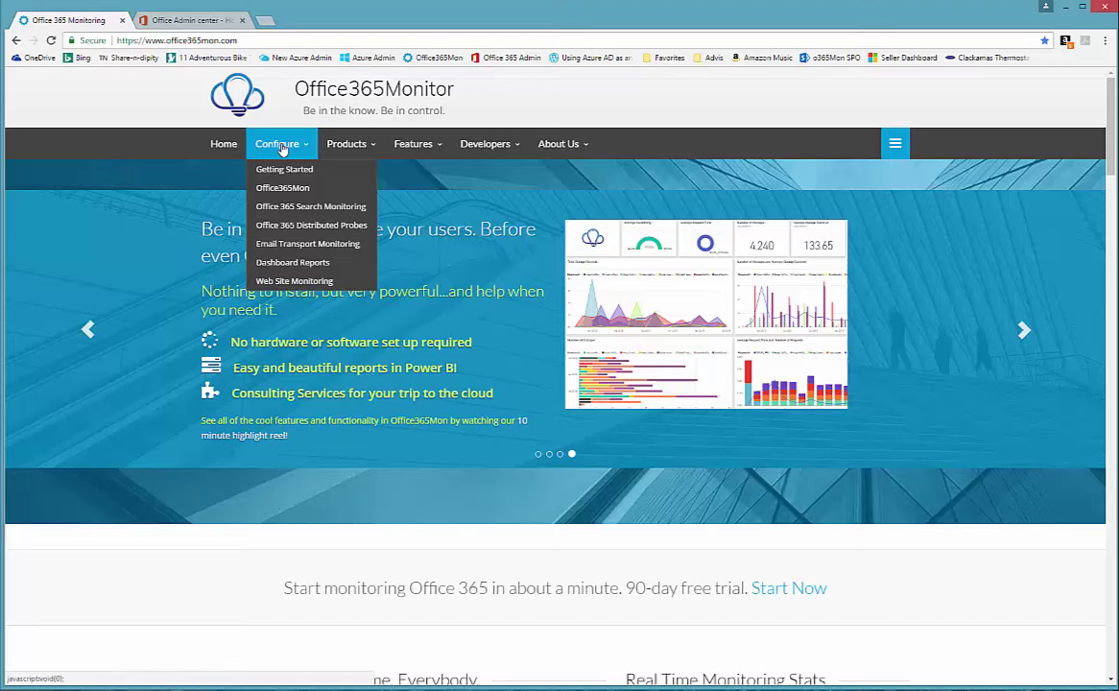
{"action": "left_click", "coordinate": [308, 208]}
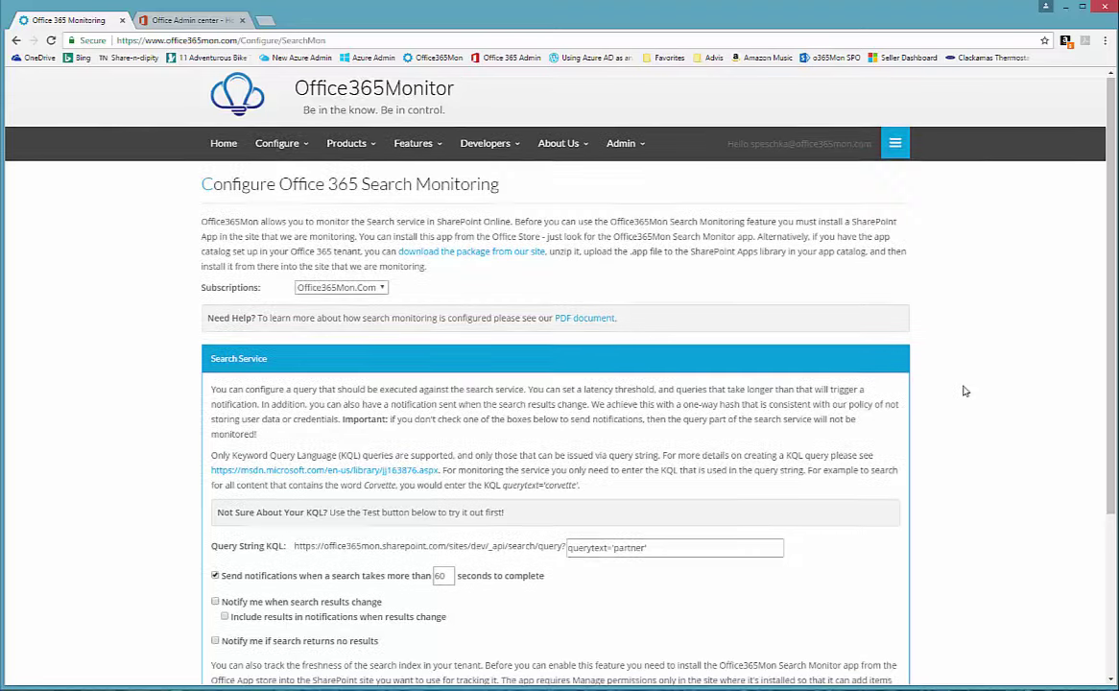
{"action": "scroll", "coordinate": [965, 391], "scroll_direction": "down", "scroll_amount": 2}
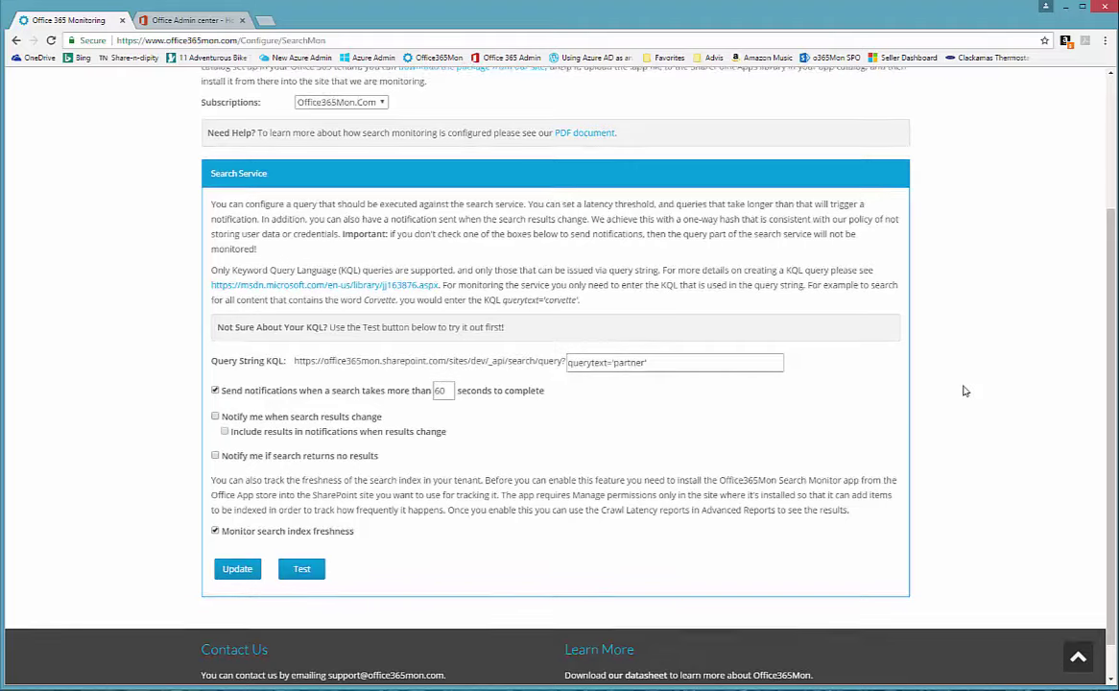
{"action": "scroll", "coordinate": [965, 390], "scroll_direction": "up", "scroll_amount": 1}
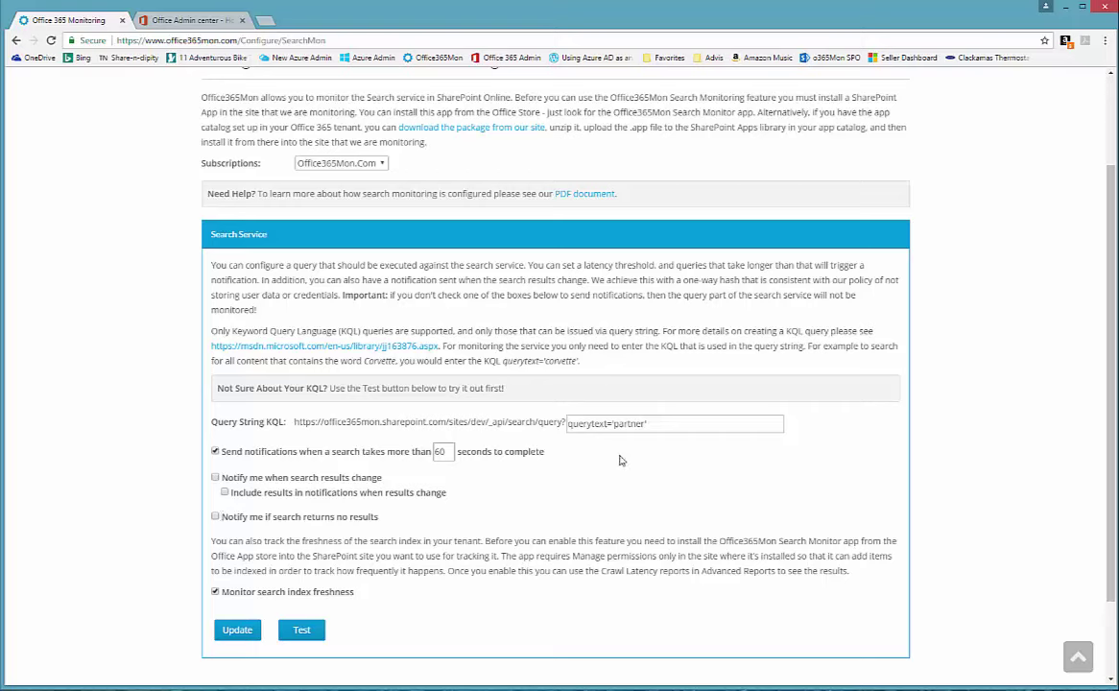
{"action": "left_click", "coordinate": [652, 423]}
Step: Open the linked SharePoint Search REST API documentation, look through the query parameter examples, and close it
{"action": "left_click", "coordinate": [407, 350]}
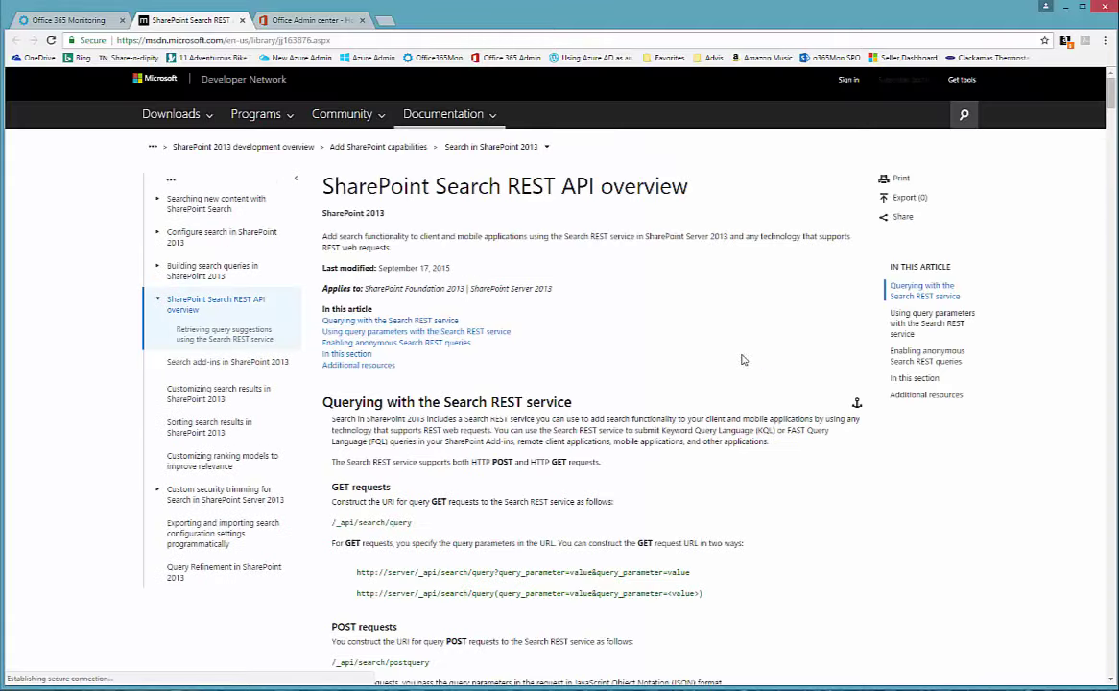
{"action": "scroll", "coordinate": [710, 355], "scroll_direction": "down", "scroll_amount": 10}
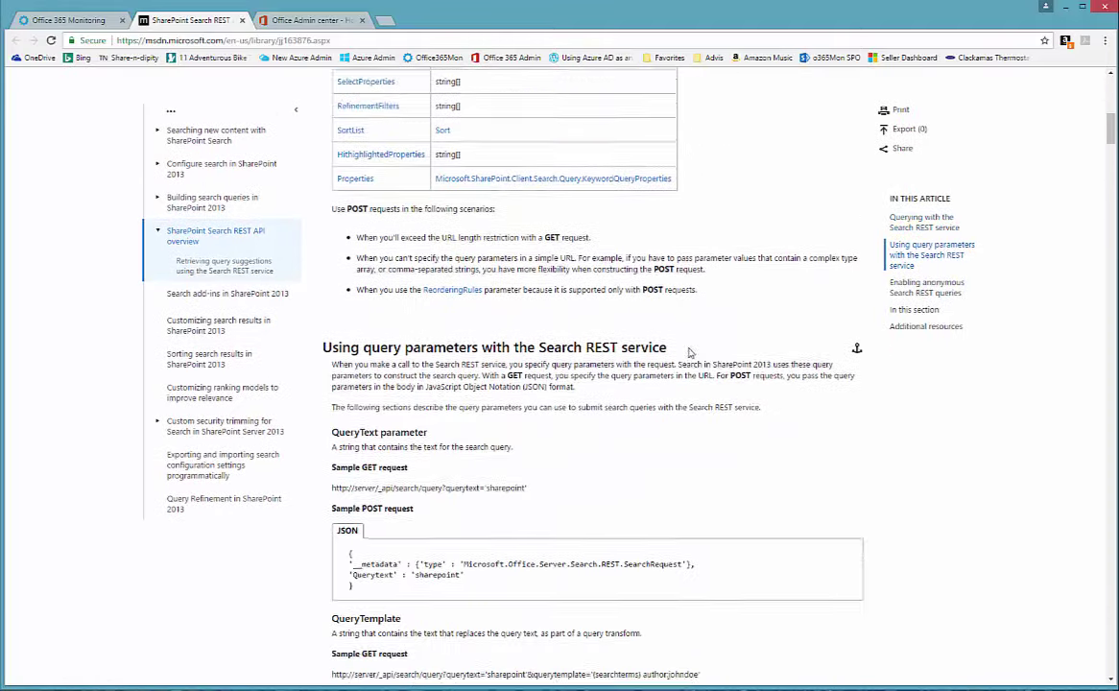
{"action": "scroll", "coordinate": [689, 353], "scroll_direction": "down", "scroll_amount": 3}
{"action": "scroll", "coordinate": [689, 354], "scroll_direction": "down", "scroll_amount": 2}
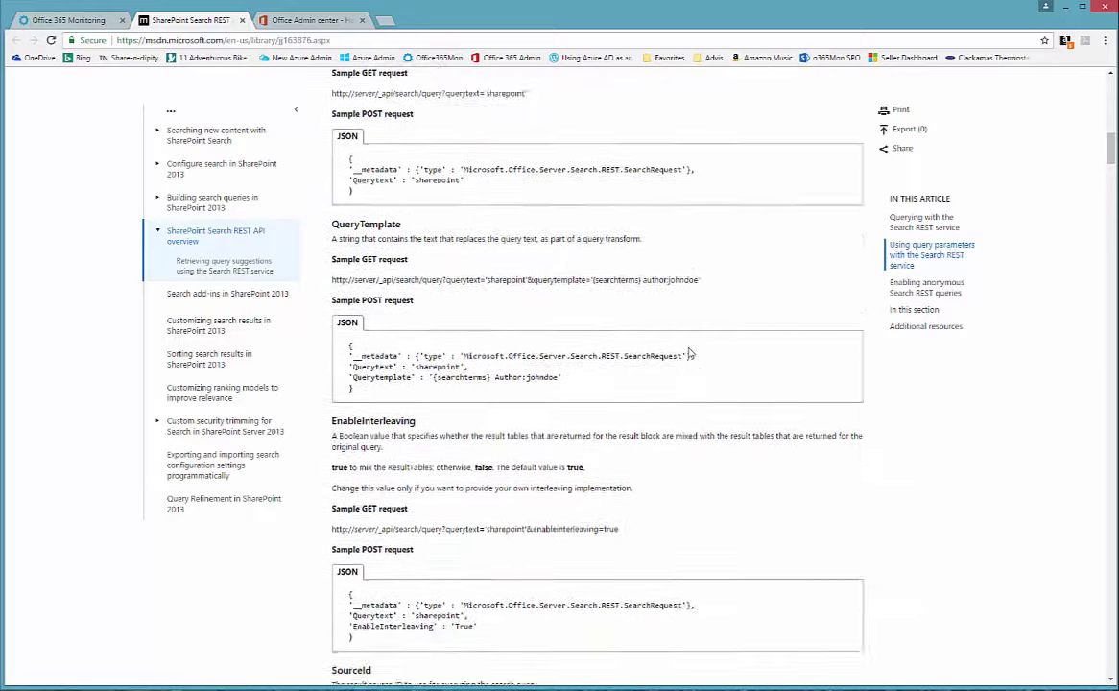
{"action": "scroll", "coordinate": [689, 353], "scroll_direction": "down", "scroll_amount": 4}
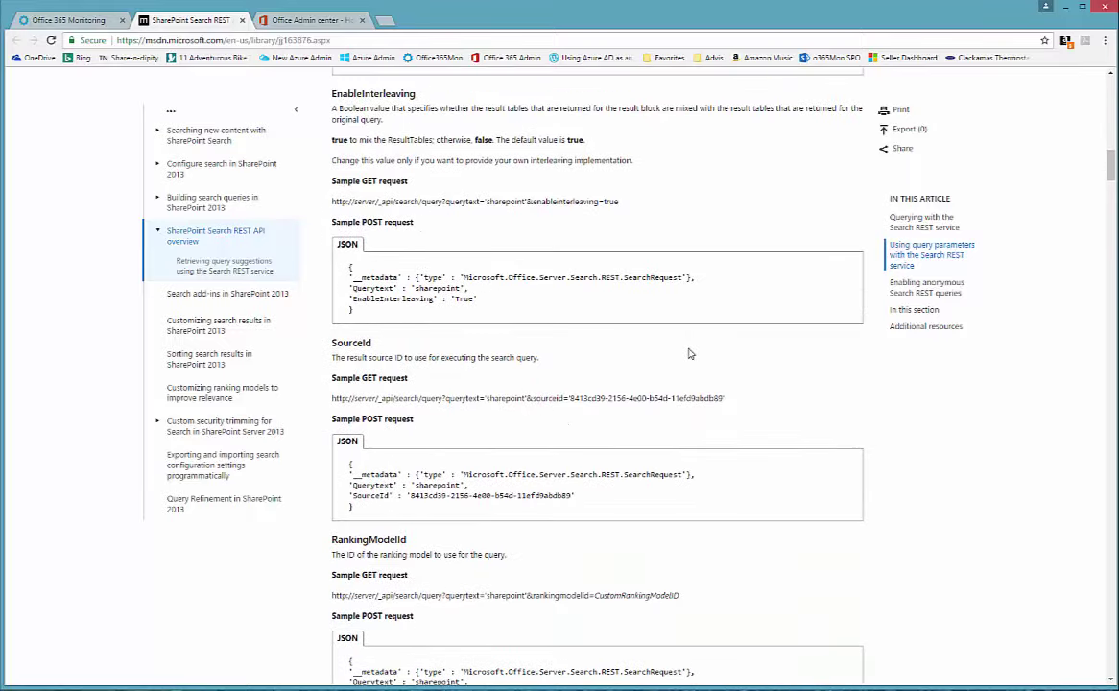
{"action": "scroll", "coordinate": [689, 353], "scroll_direction": "down", "scroll_amount": 6}
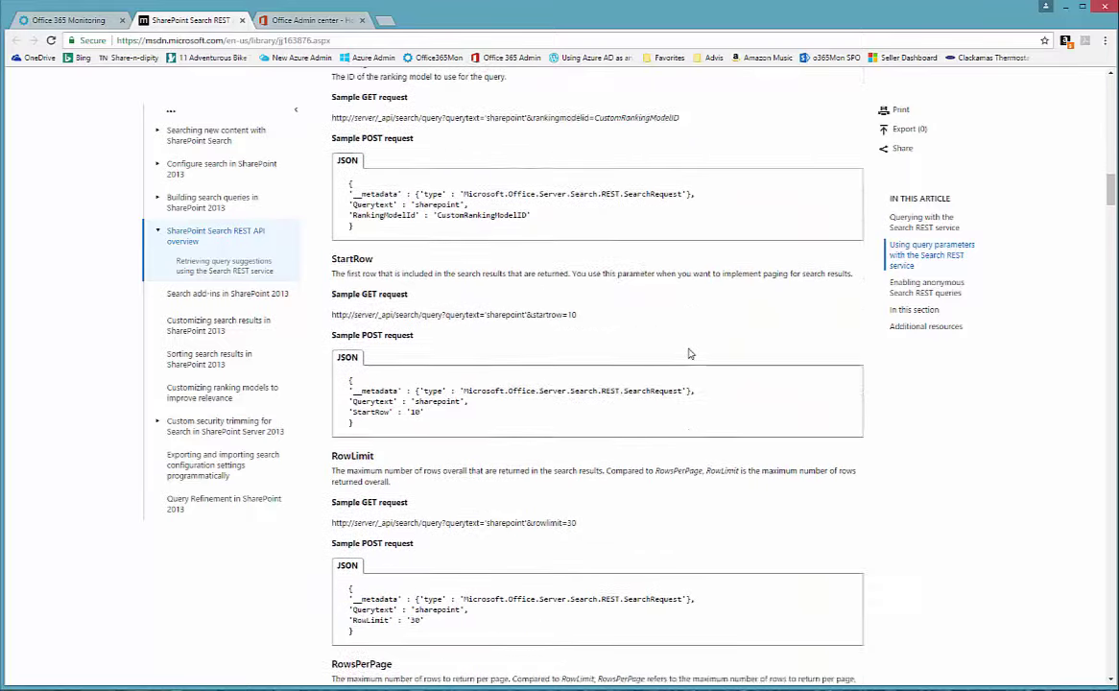
{"action": "scroll", "coordinate": [690, 353], "scroll_direction": "down", "scroll_amount": 6}
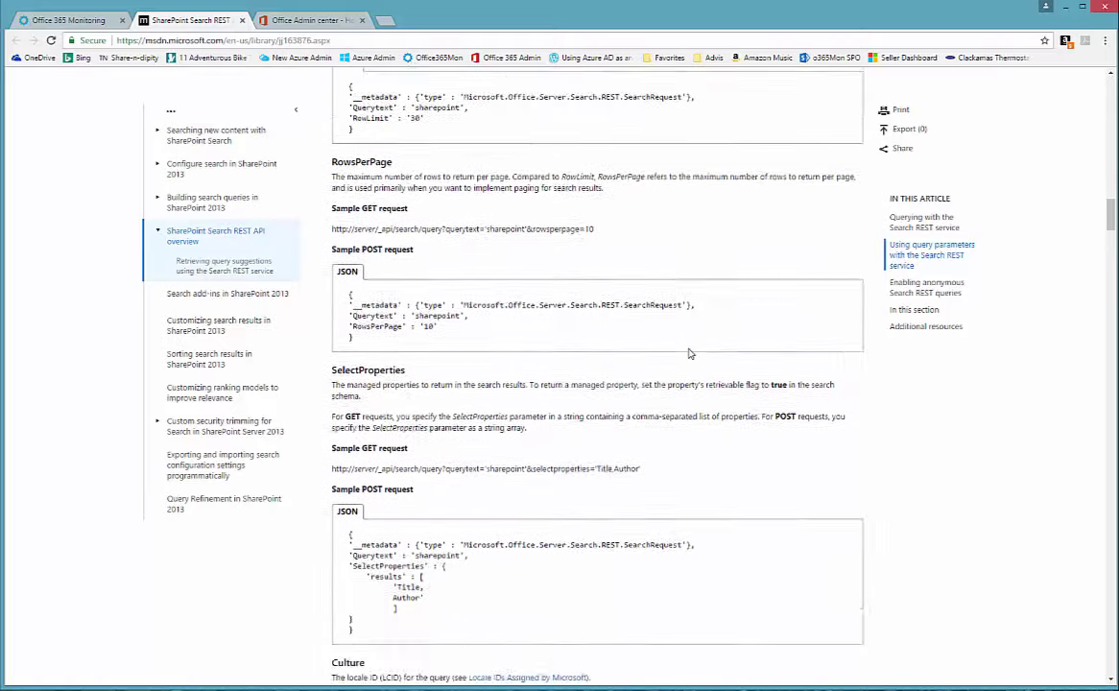
{"action": "scroll", "coordinate": [689, 353], "scroll_direction": "down", "scroll_amount": 6}
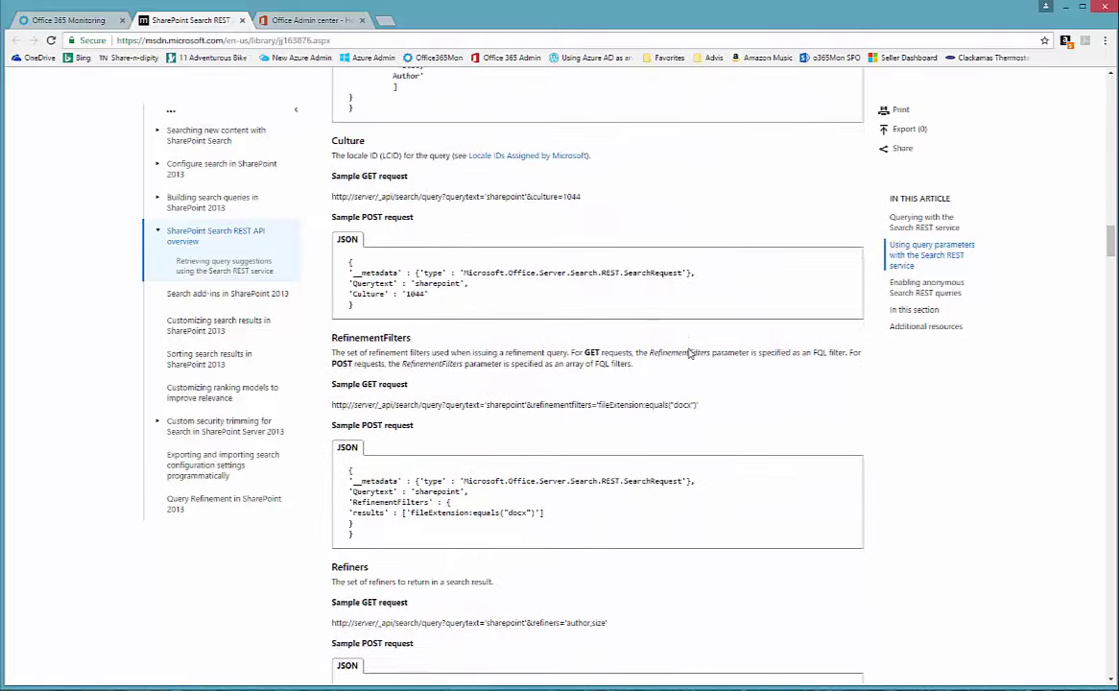
{"action": "scroll", "coordinate": [689, 353], "scroll_direction": "down", "scroll_amount": 4}
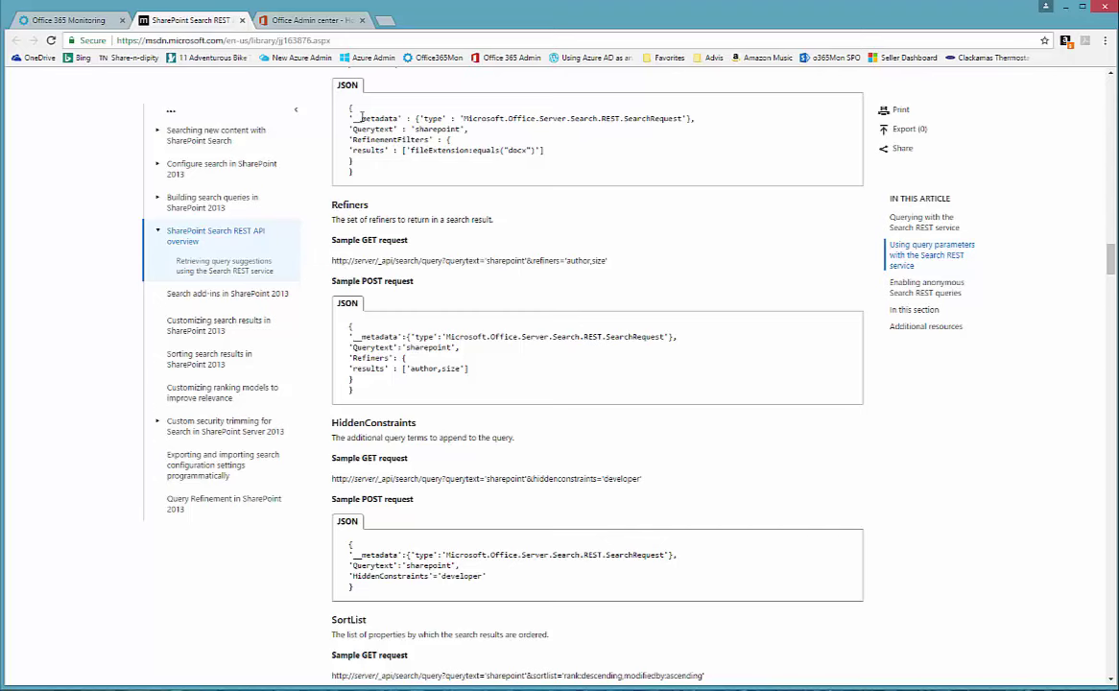
{"action": "left_click", "coordinate": [242, 20]}
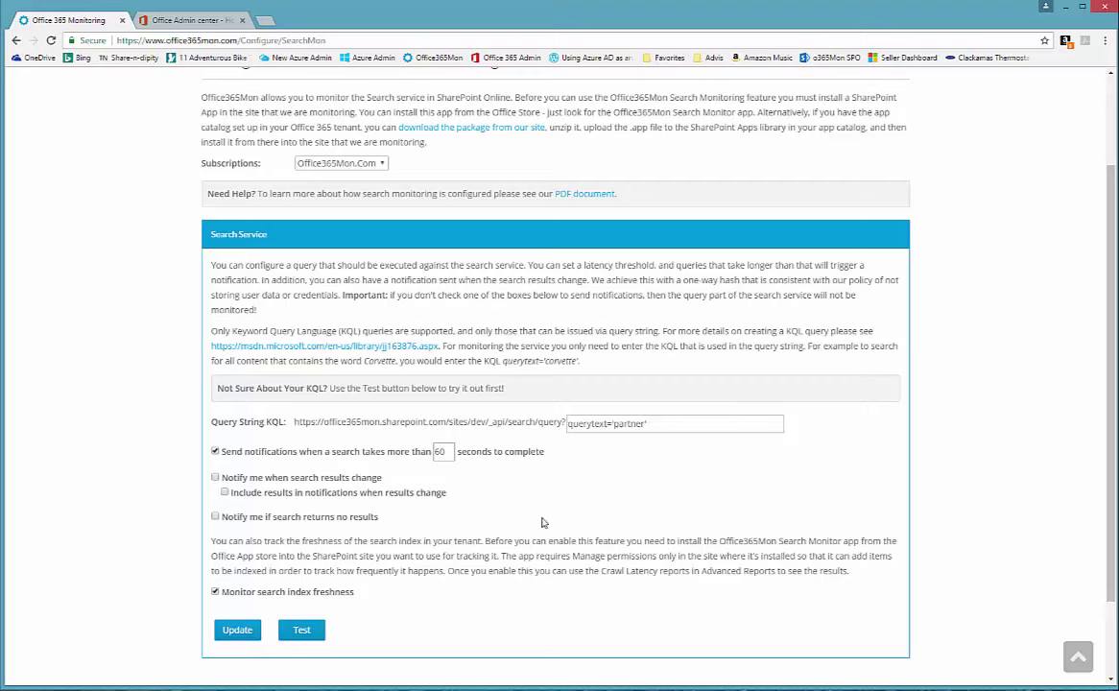
Step: Test the search query querytext='partner' and highlight the hash of the search results
{"action": "left_click_drag", "start_coordinate": [568, 423], "coordinate": [648, 423]}
{"action": "left_click", "coordinate": [542, 574]}
{"action": "left_click", "coordinate": [301, 629]}
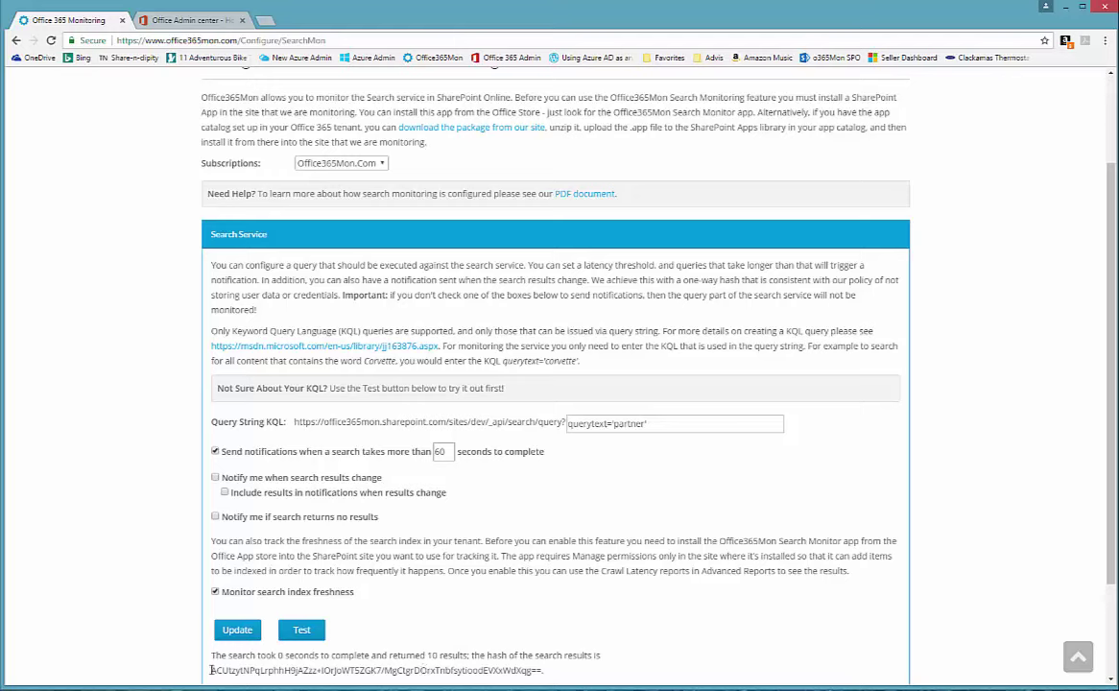
{"action": "left_click_drag", "start_coordinate": [211, 671], "coordinate": [544, 673]}
{"action": "left_click", "coordinate": [552, 678]}
{"action": "scroll", "coordinate": [372, 585], "scroll_direction": "down", "scroll_amount": 2}
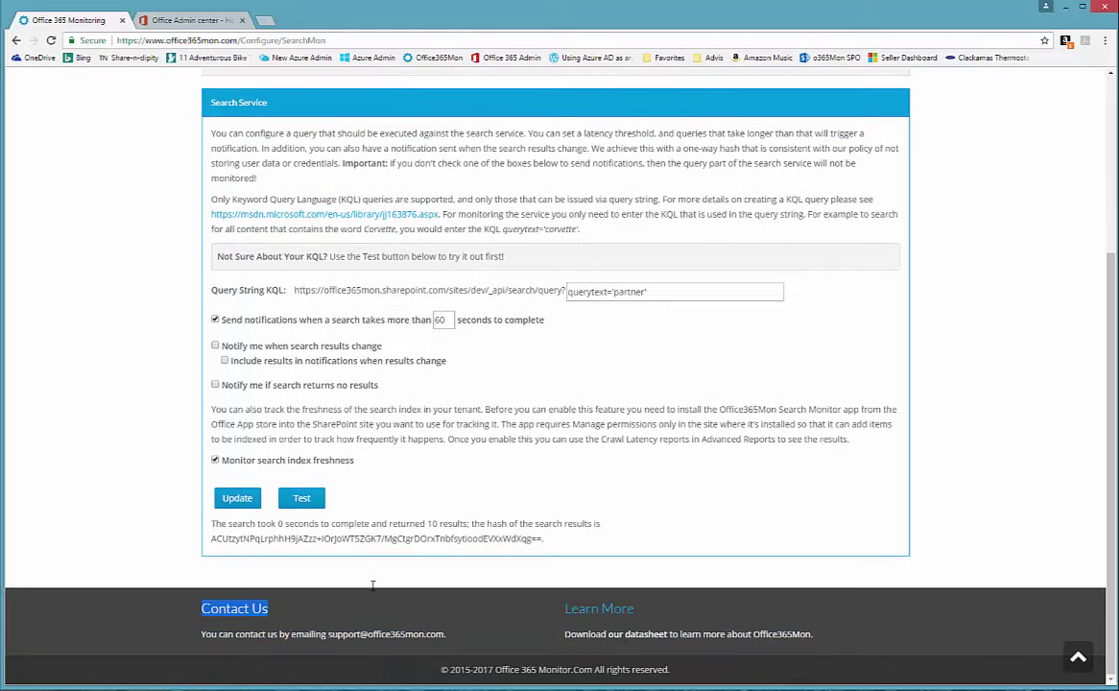
{"action": "mouse_move", "coordinate": [545, 539]}
{"action": "left_mouse_down"}
{"action": "mouse_move", "coordinate": [206, 542]}
{"action": "mouse_move", "coordinate": [547, 546]}
{"action": "left_mouse_up"}
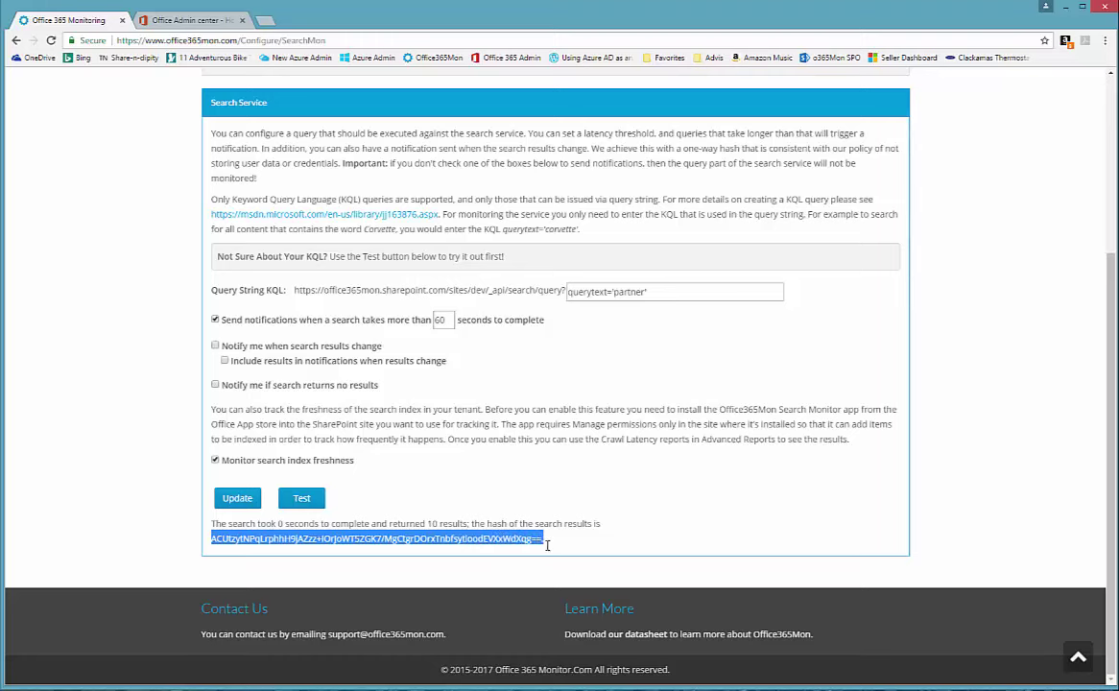
{"action": "left_click", "coordinate": [667, 539]}
Step: Set the search duration that triggers notifications to 60 seconds
{"action": "scroll", "coordinate": [667, 539], "scroll_direction": "up", "scroll_amount": 2}
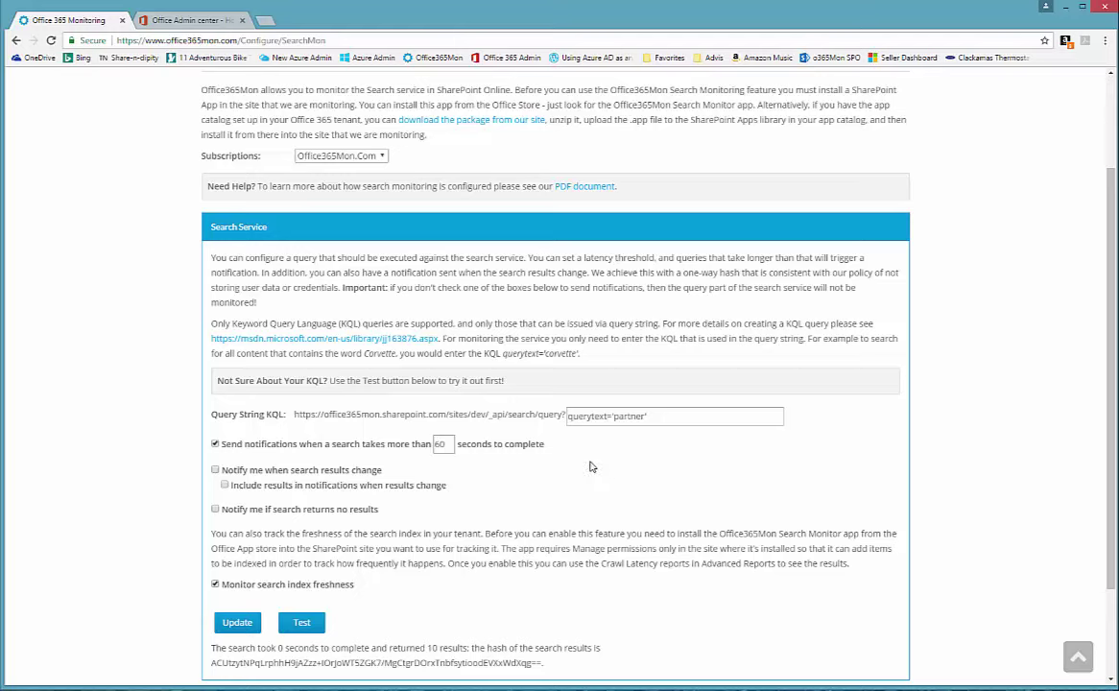
{"action": "double_click", "coordinate": [440, 445]}
{"action": "type", "text": "60"}
{"action": "left_click_drag", "start_coordinate": [448, 443], "coordinate": [429, 443]}
{"action": "left_click", "coordinate": [443, 443]}
Step: Open the Office365Mon subscription configuration and check the monitored SharePoint Online site URL under Cloud Resources
{"action": "scroll", "coordinate": [602, 499], "scroll_direction": "up", "scroll_amount": 2}
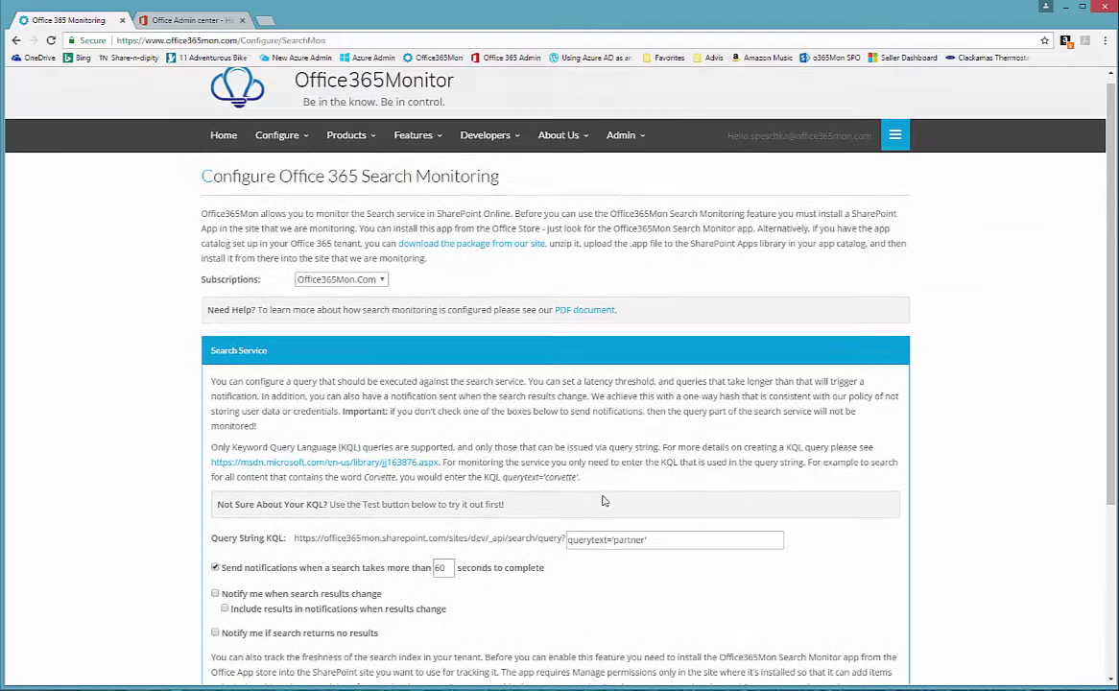
{"action": "left_click", "coordinate": [278, 140]}
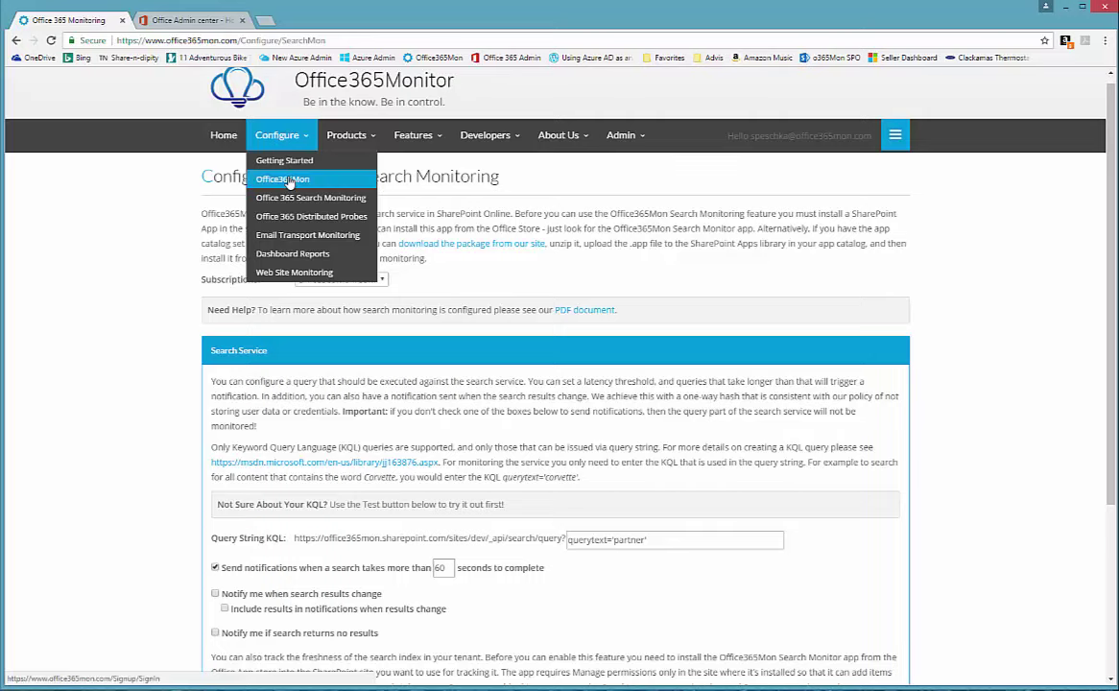
{"action": "left_click", "coordinate": [290, 180]}
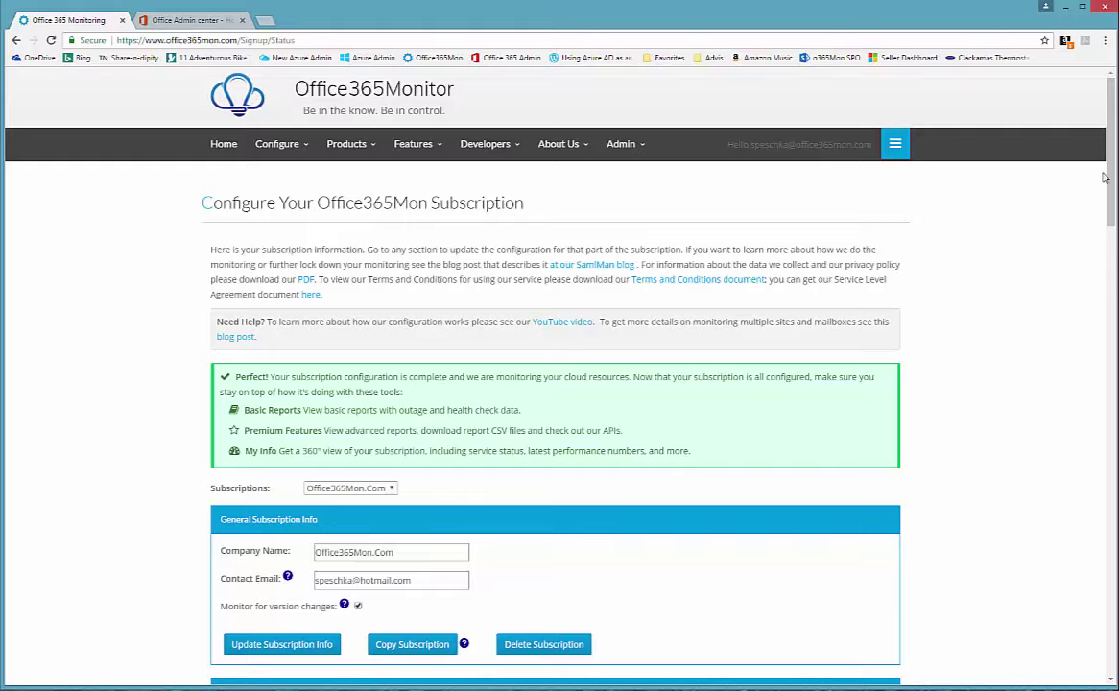
{"action": "left_click_drag", "start_coordinate": [1111, 182], "coordinate": [1113, 463]}
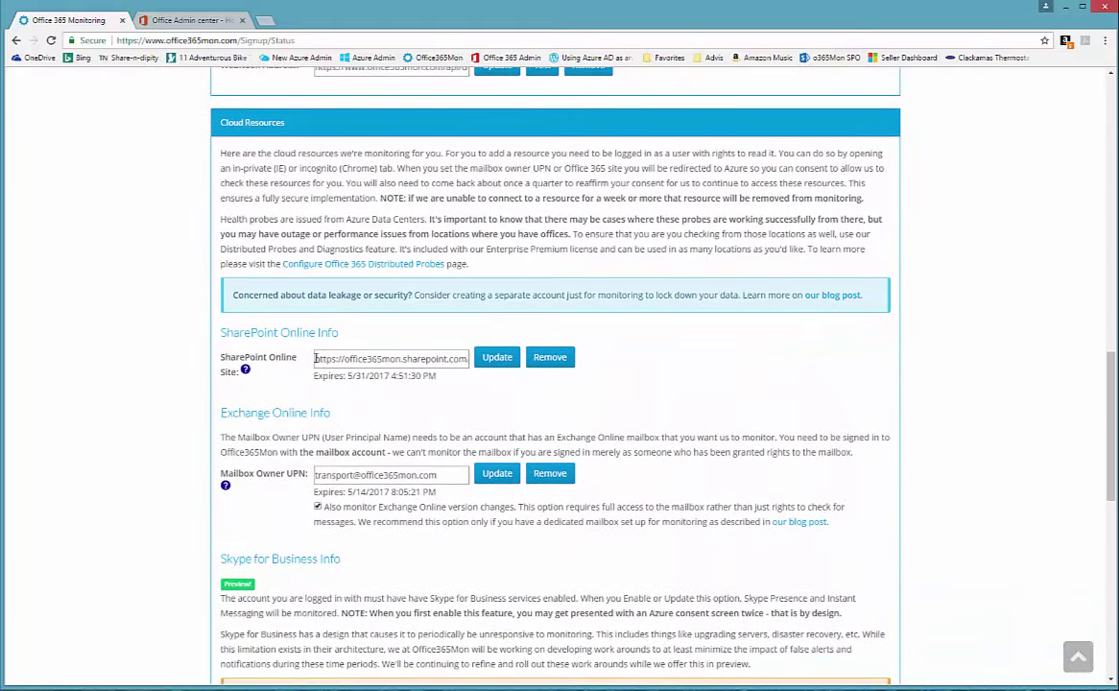
{"action": "triple_click", "coordinate": [335, 358]}
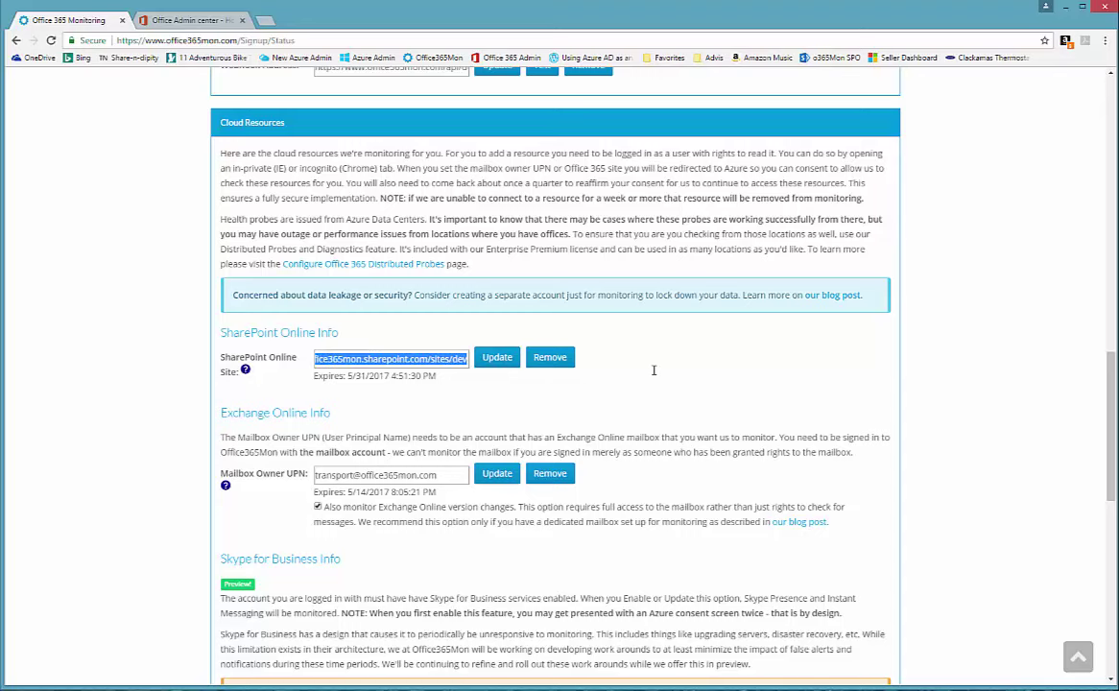
{"action": "left_click", "coordinate": [705, 389]}
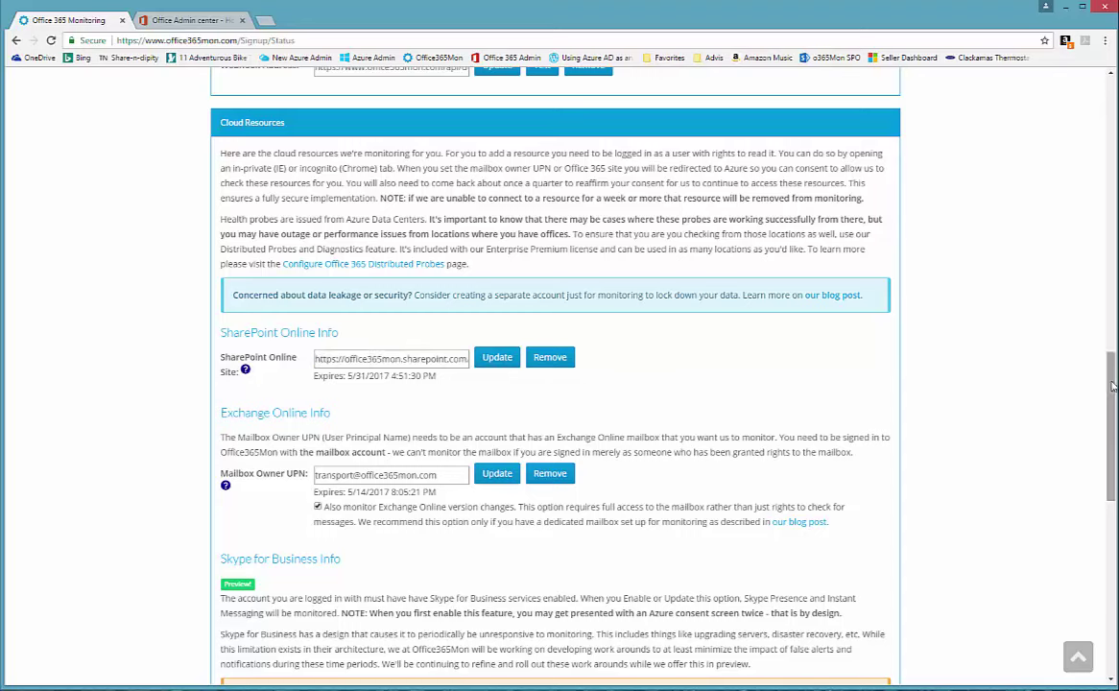
{"action": "left_click_drag", "start_coordinate": [1111, 391], "coordinate": [1107, 107]}
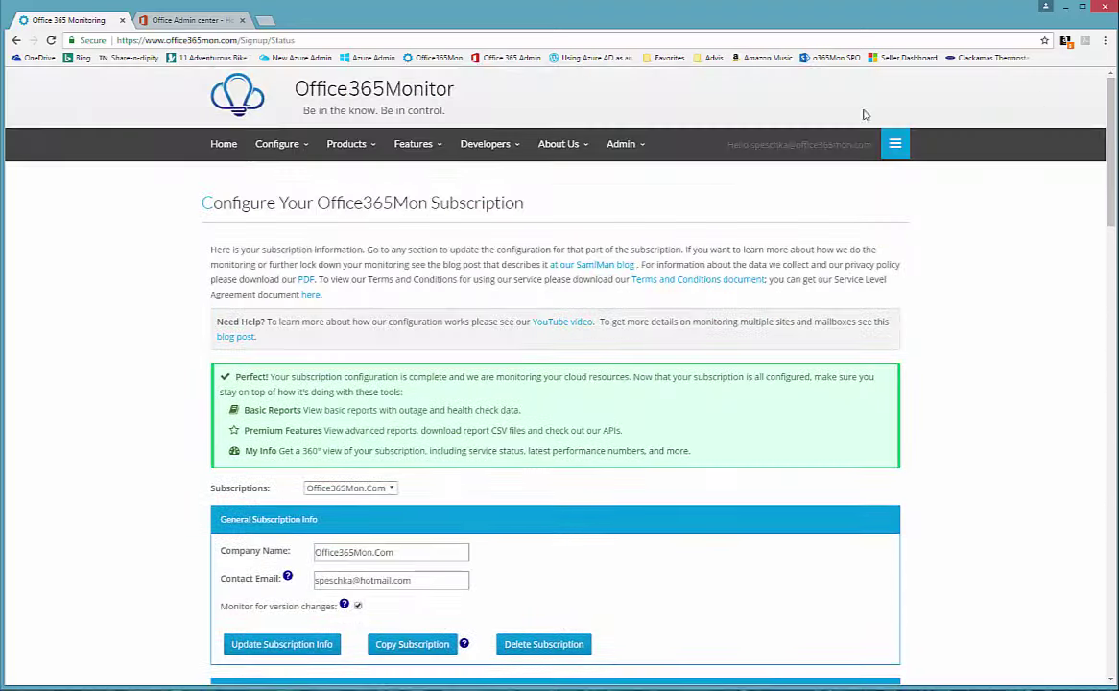
Step: Return to the Office 365 Search Monitoring configuration page and review the search index freshness option
{"action": "left_click", "coordinate": [277, 144]}
{"action": "left_click", "coordinate": [310, 207]}
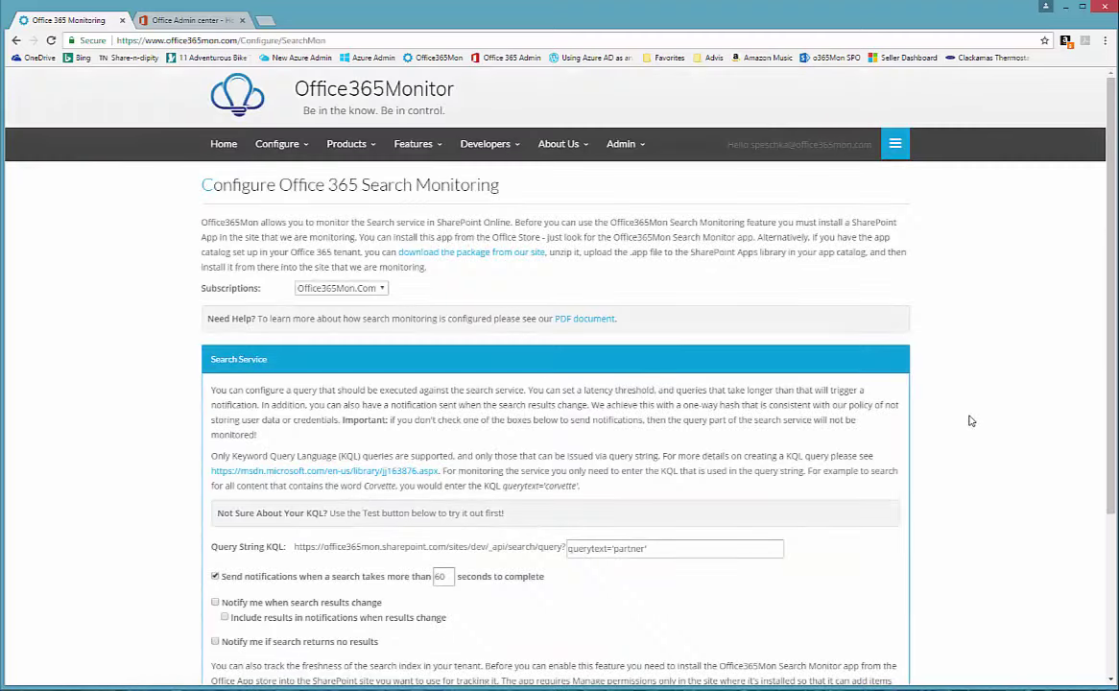
{"action": "scroll", "coordinate": [940, 436], "scroll_direction": "down", "scroll_amount": 2}
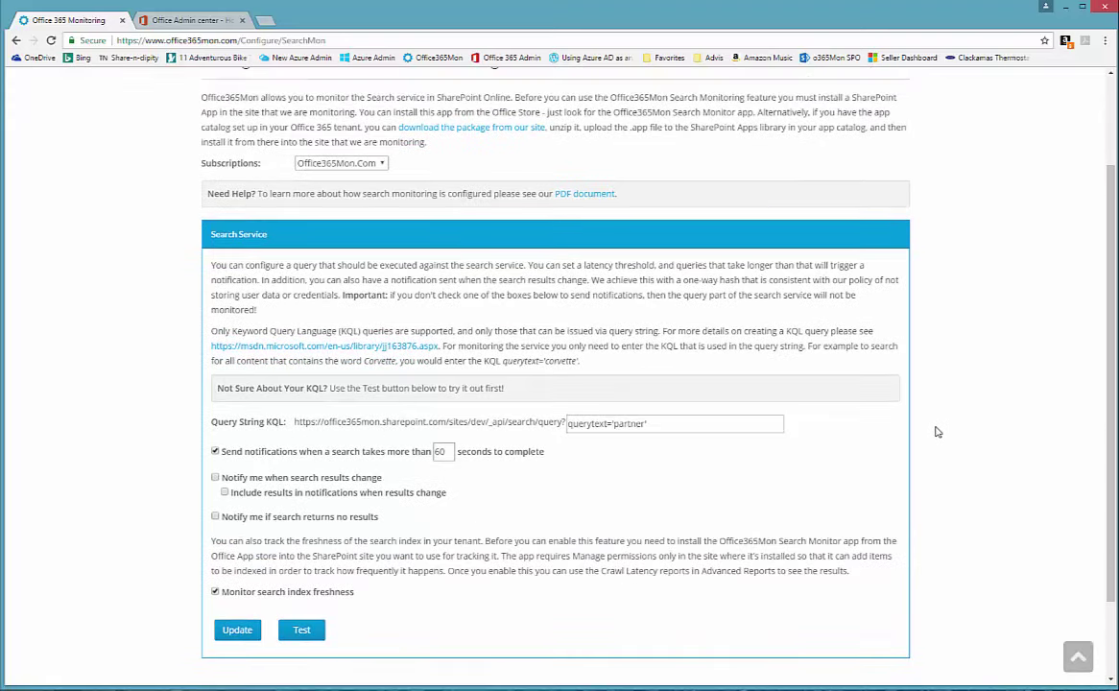
{"action": "scroll", "coordinate": [940, 397], "scroll_direction": "up", "scroll_amount": 1}
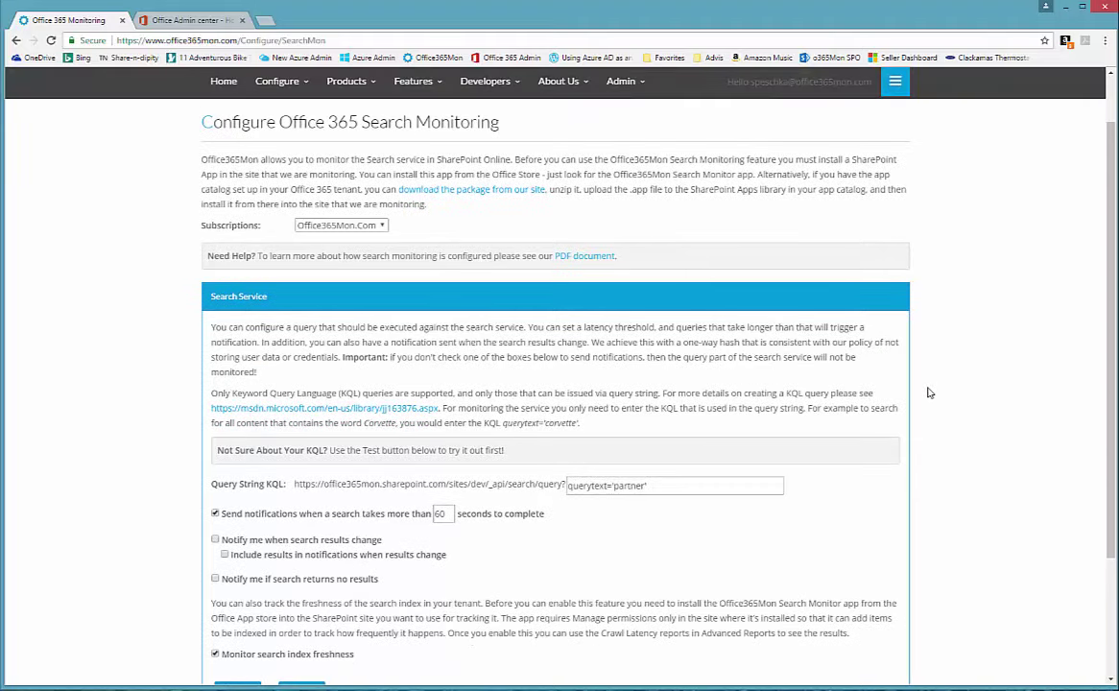
{"action": "scroll", "coordinate": [928, 390], "scroll_direction": "down", "scroll_amount": 1}
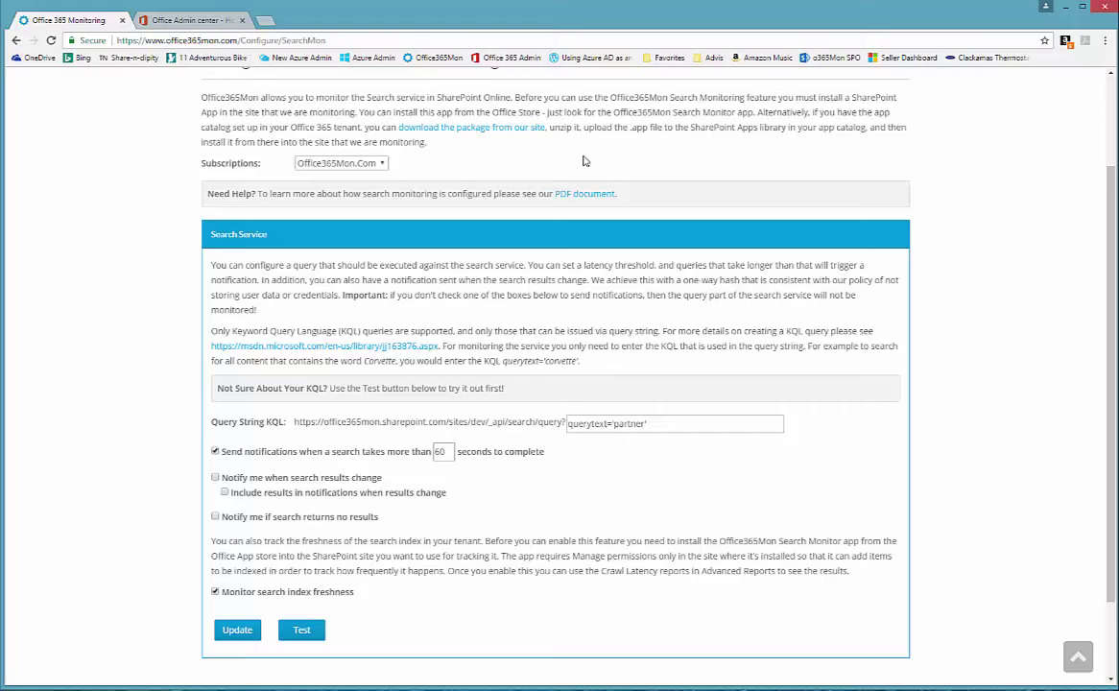
Step: Download the search monitoring app package and inspect the contents of Office365MonSpoSearchMon.zip in the Downloads folder
{"action": "left_click", "coordinate": [467, 136]}
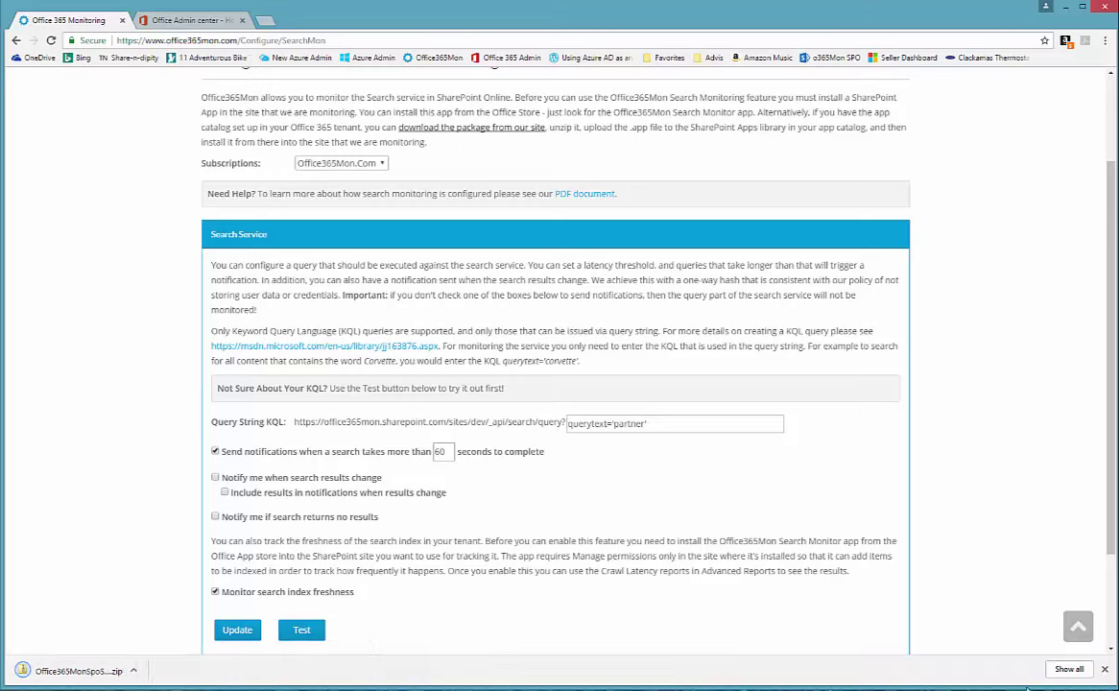
{"action": "left_click", "coordinate": [133, 671]}
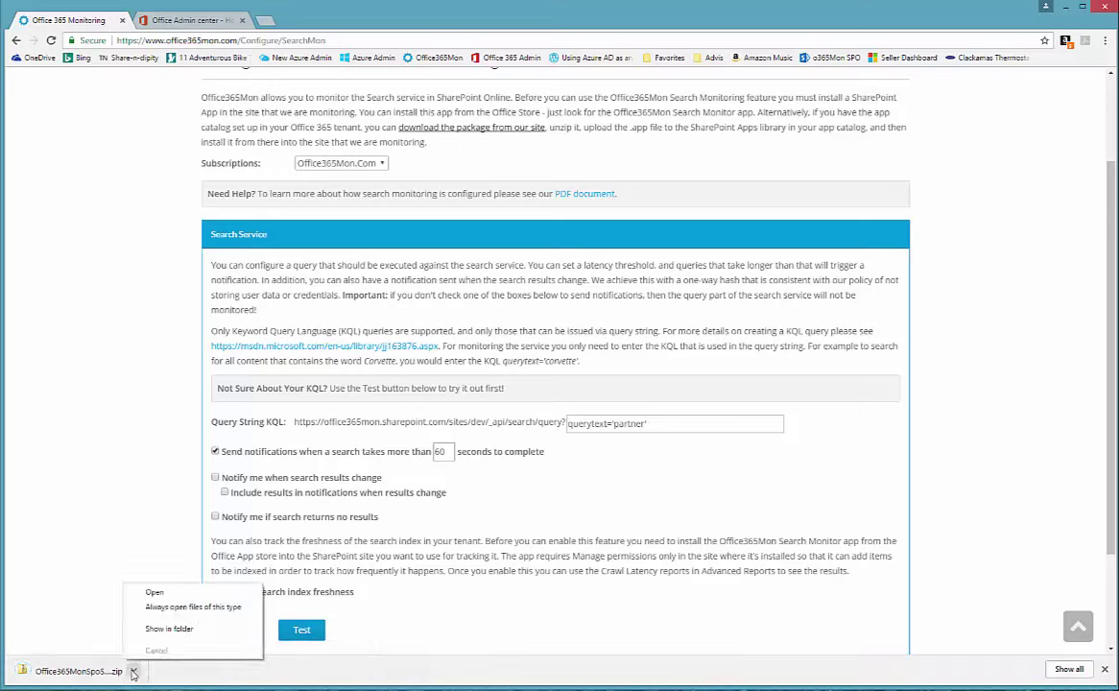
{"action": "left_click", "coordinate": [165, 629]}
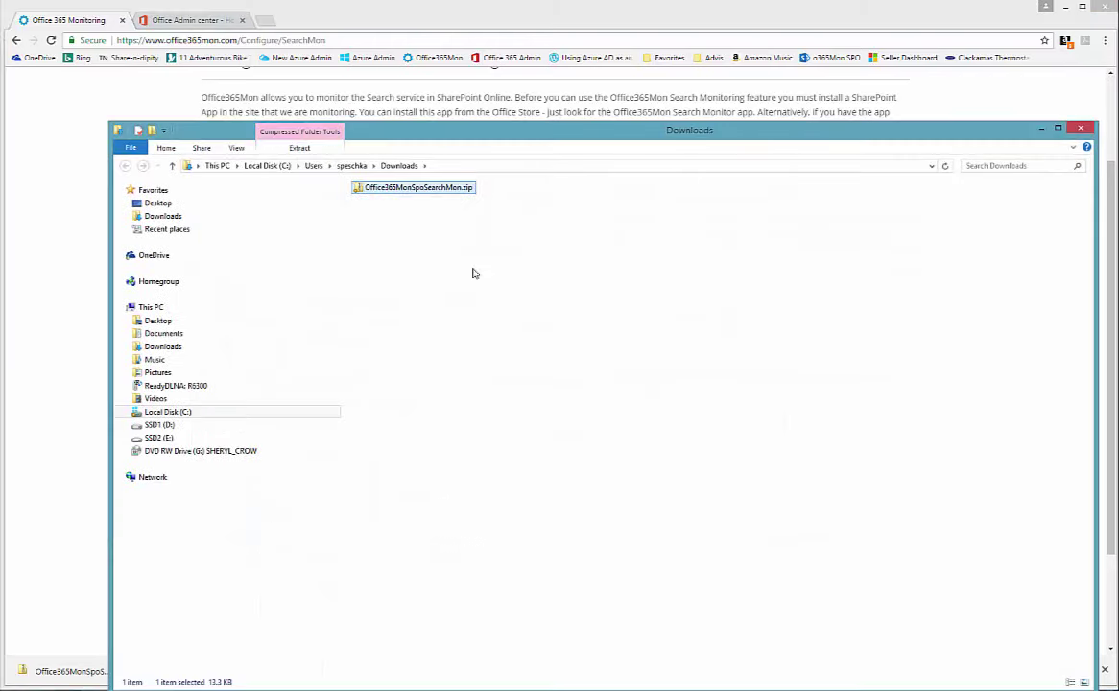
{"action": "double_click", "coordinate": [418, 190]}
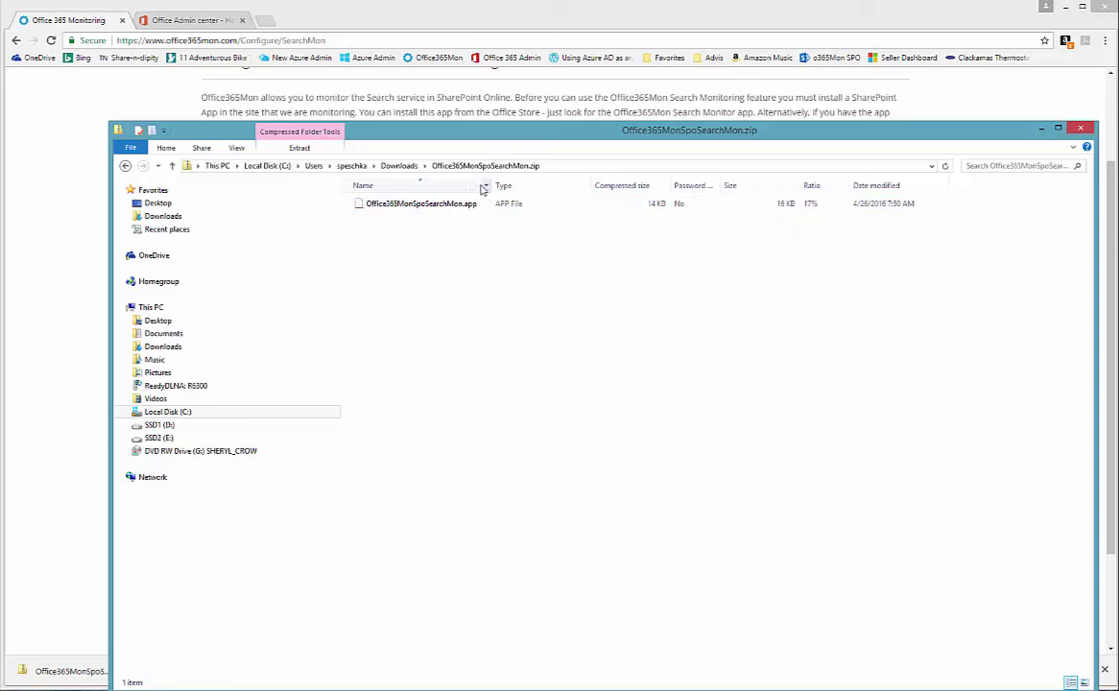
{"action": "left_click", "coordinate": [401, 166]}
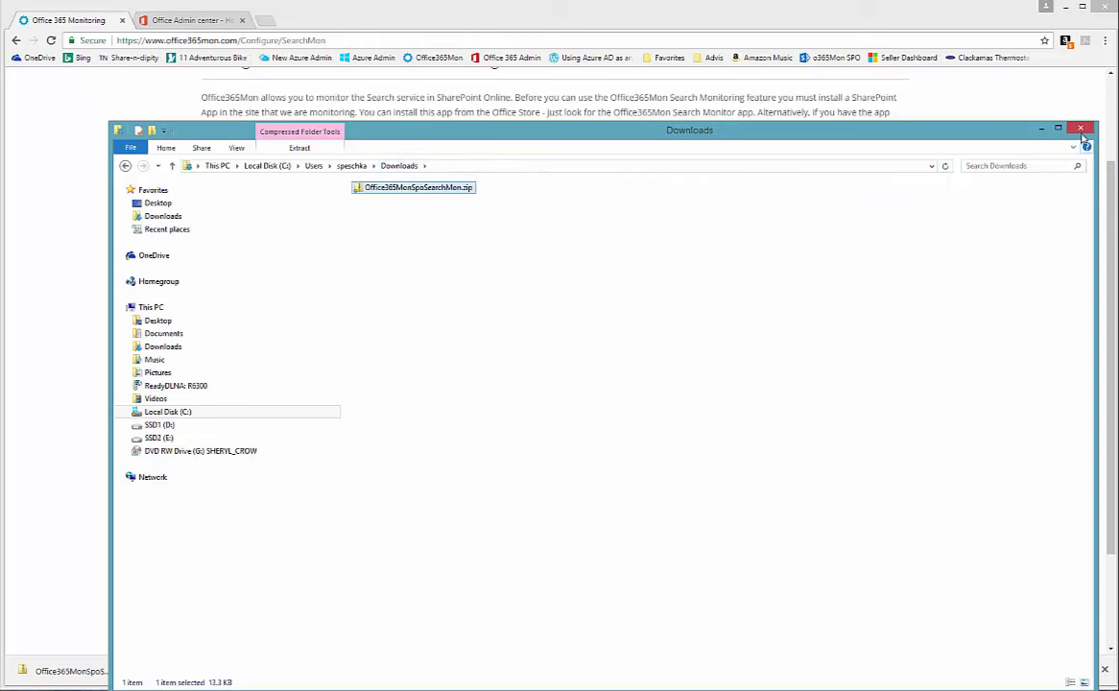
{"action": "left_click", "coordinate": [983, 118]}
Step: Open the Apps for SharePoint library in the tenant's app catalog through the Office 365 SharePoint admin center
{"action": "left_click", "coordinate": [178, 21]}
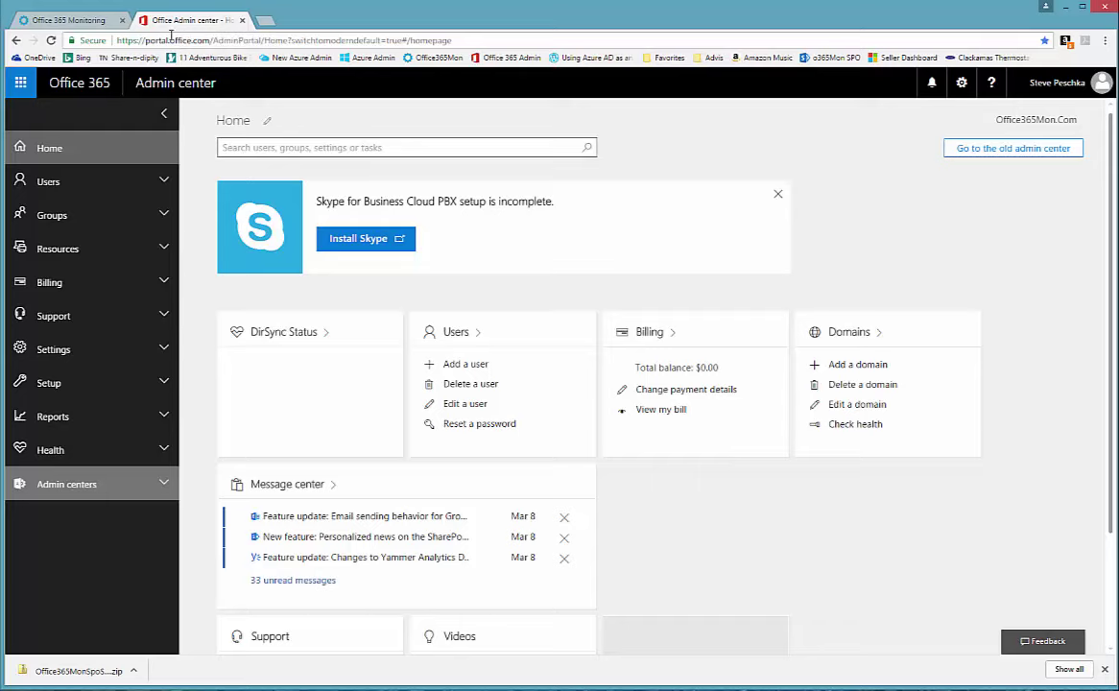
{"action": "left_click", "coordinate": [167, 487]}
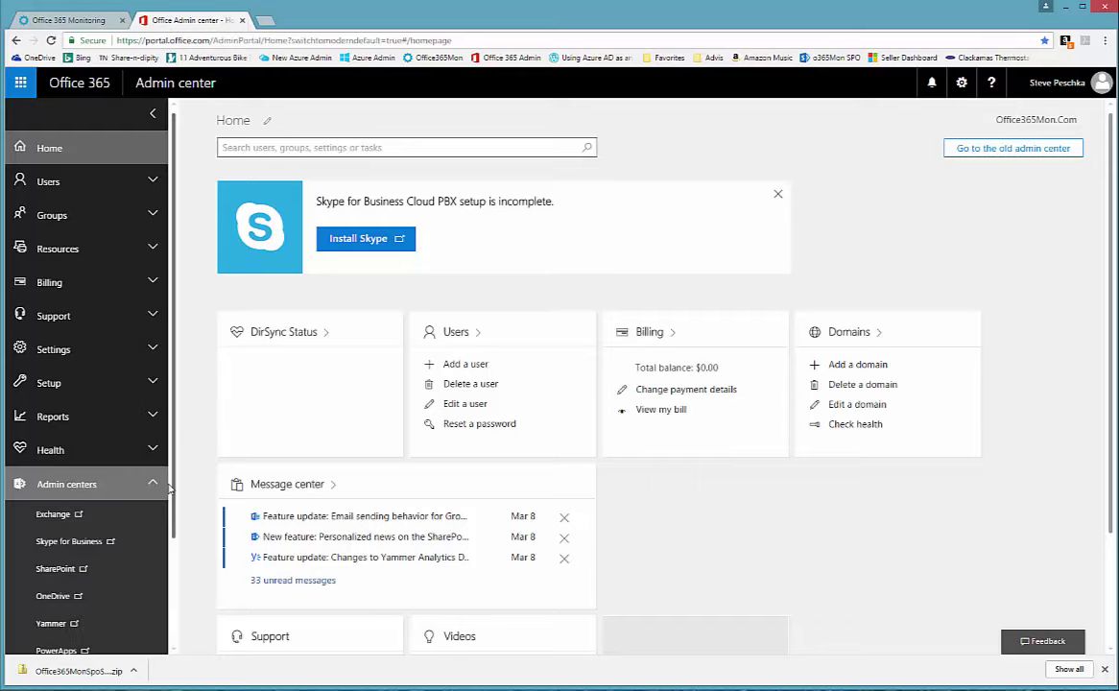
{"action": "left_click", "coordinate": [59, 572]}
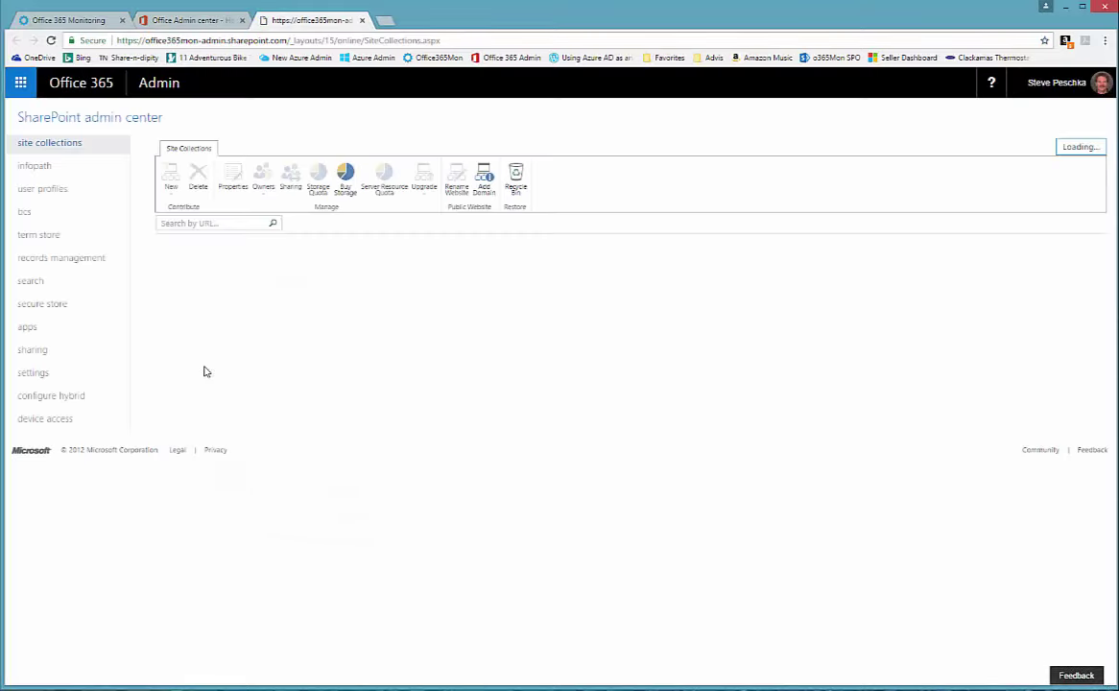
{"action": "left_click", "coordinate": [32, 331]}
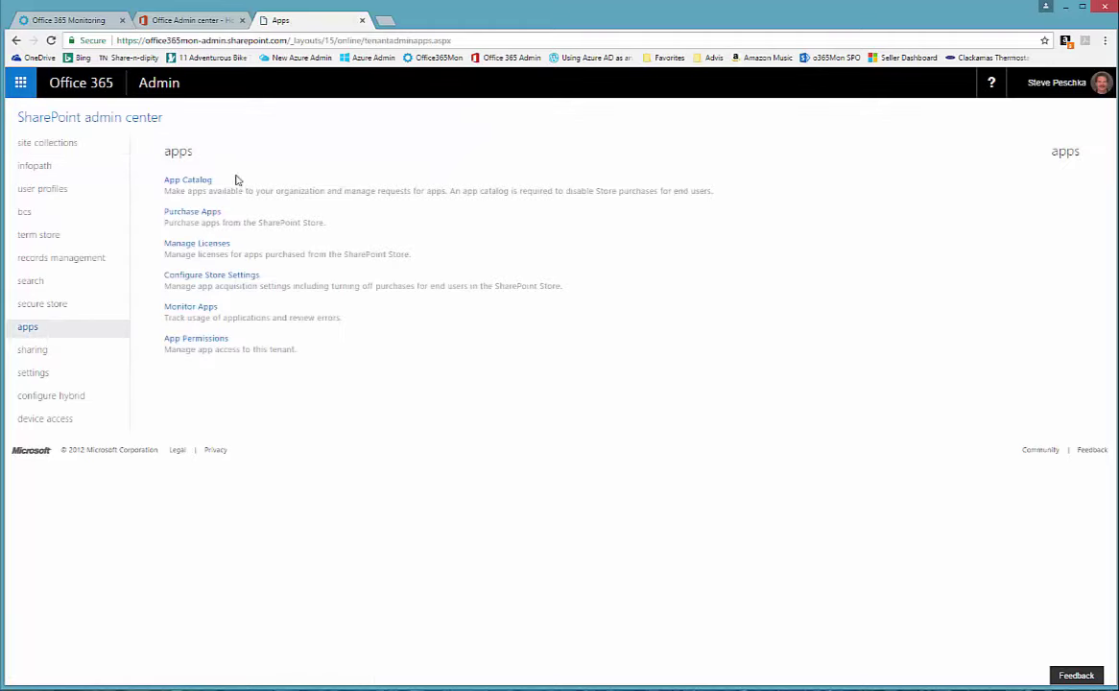
{"action": "left_click", "coordinate": [188, 180]}
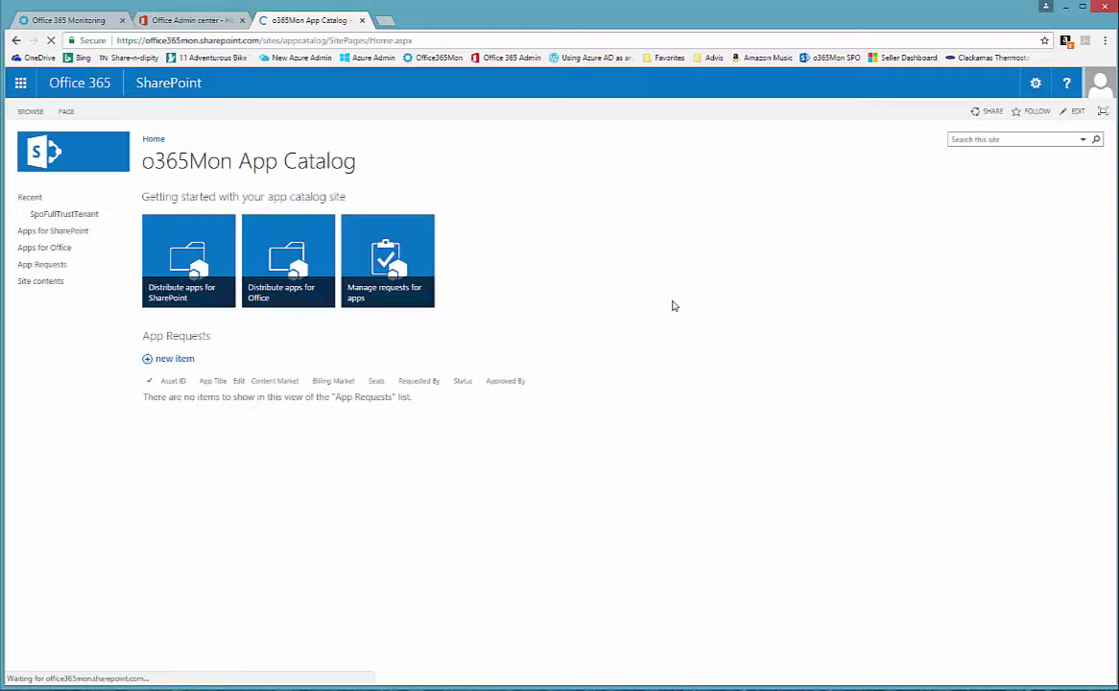
{"action": "left_click", "coordinate": [70, 233]}
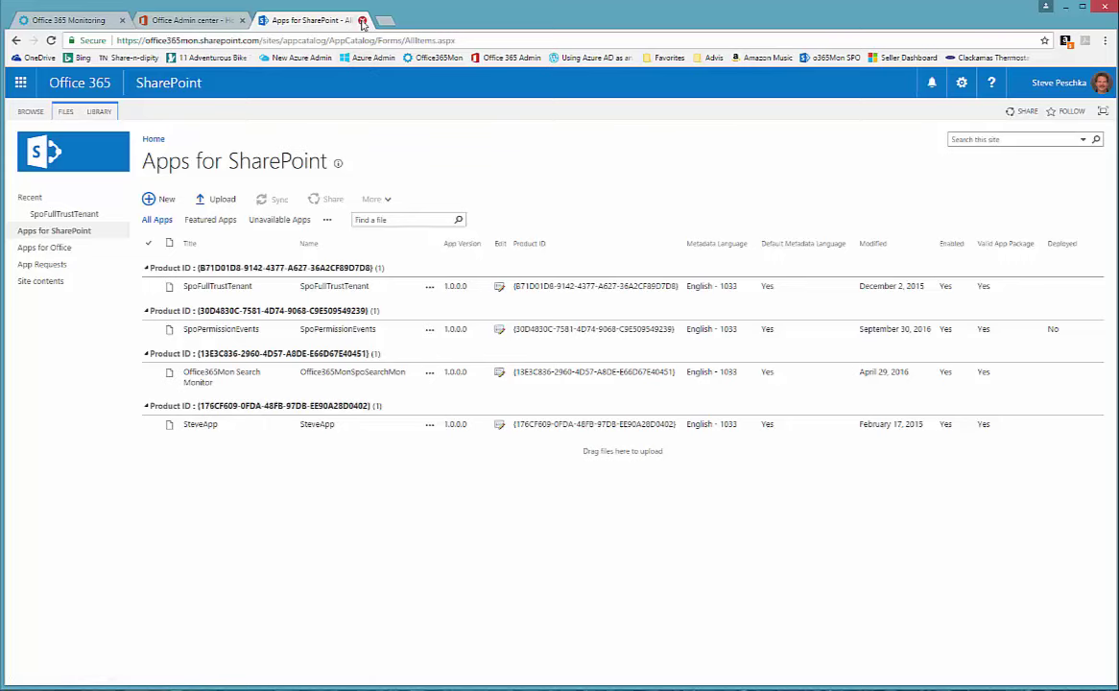
Step: Close the app catalog and Office 365 admin center pages, and save the search monitoring settings for the Office365Mon.Com subscription
{"action": "left_click", "coordinate": [362, 20]}
{"action": "left_click", "coordinate": [241, 20]}
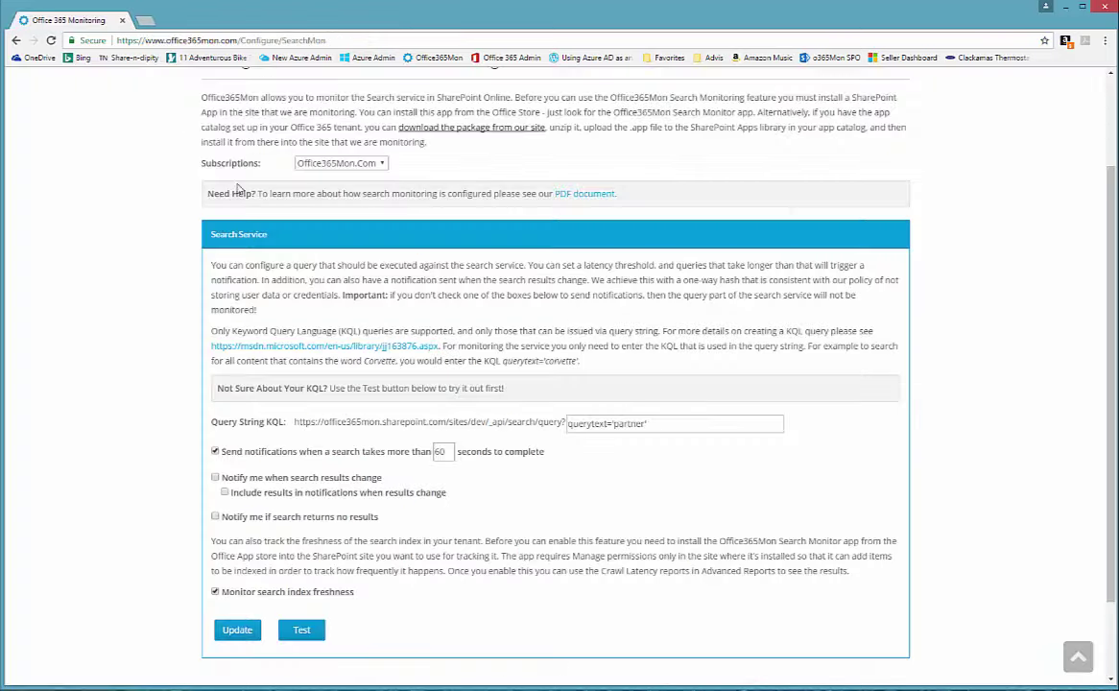
{"action": "scroll", "coordinate": [861, 428], "scroll_direction": "down", "scroll_amount": 1}
{"action": "scroll", "coordinate": [859, 427], "scroll_direction": "up", "scroll_amount": 2}
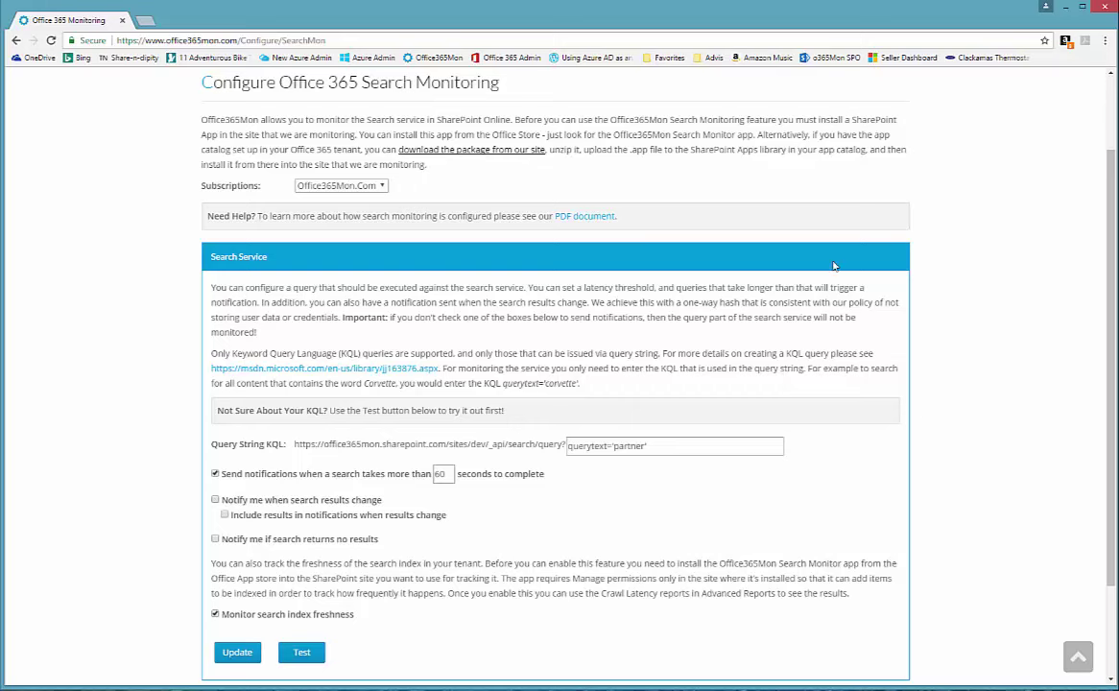
{"action": "scroll", "coordinate": [930, 363], "scroll_direction": "down", "scroll_amount": 1}
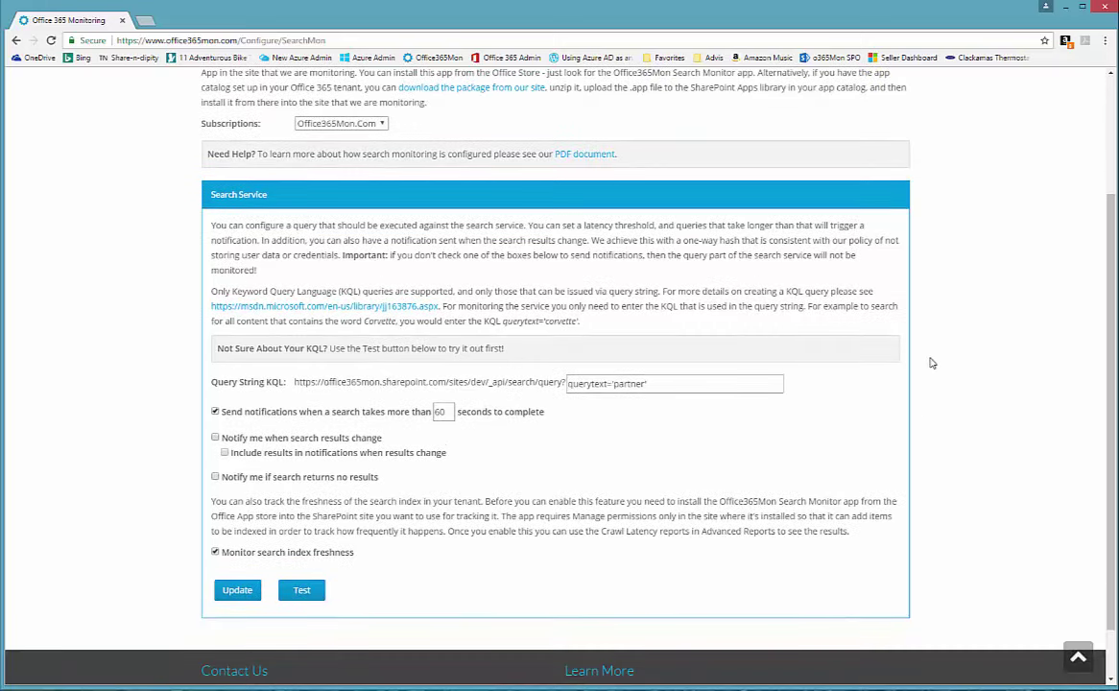
{"action": "scroll", "coordinate": [403, 434], "scroll_direction": "down", "scroll_amount": 1}
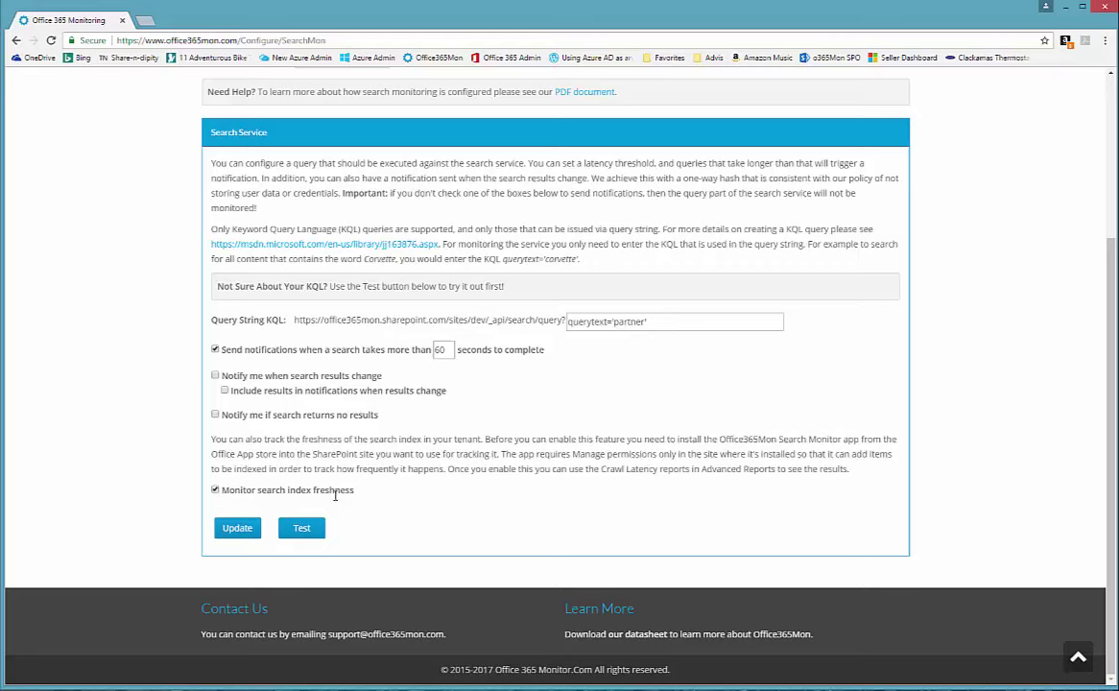
{"action": "left_click", "coordinate": [238, 527]}
Step: Open the Advanced Reports for the subscription and view the Recent Query Latency report
{"action": "scroll", "coordinate": [927, 385], "scroll_direction": "up", "scroll_amount": 5}
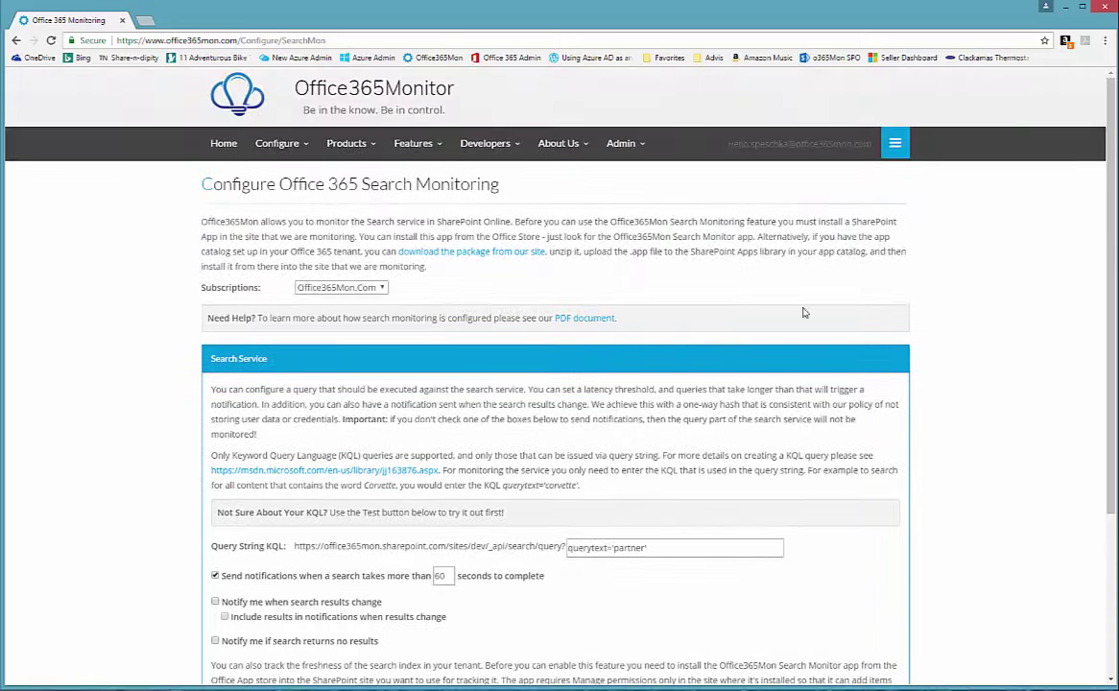
{"action": "left_click", "coordinate": [418, 152]}
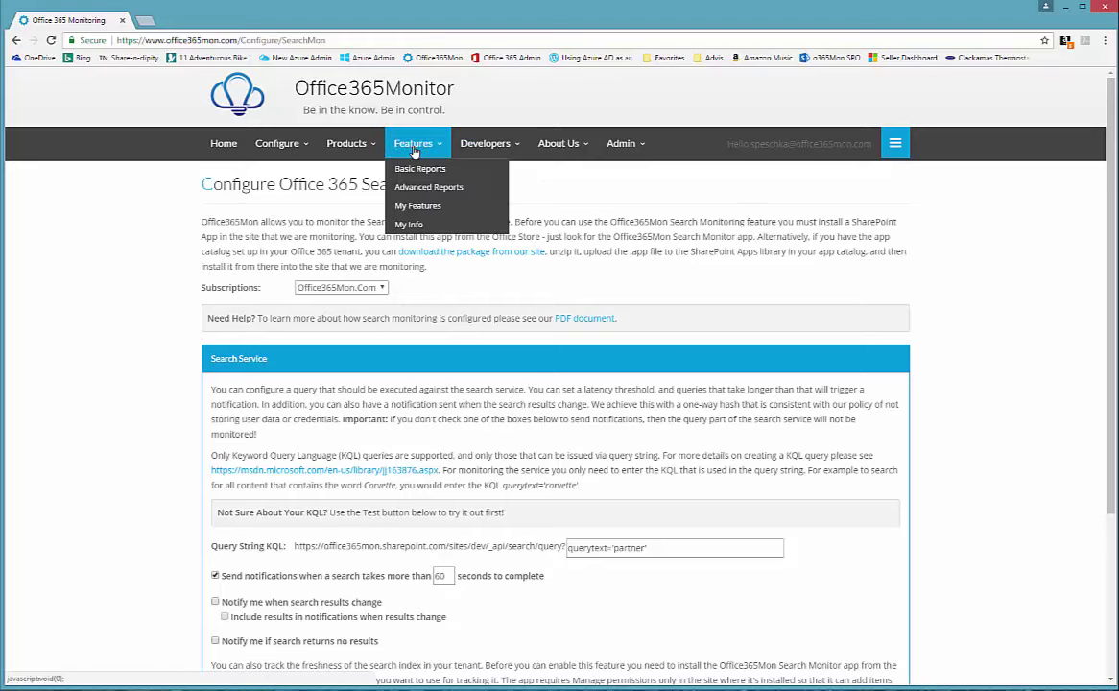
{"action": "left_click", "coordinate": [450, 190]}
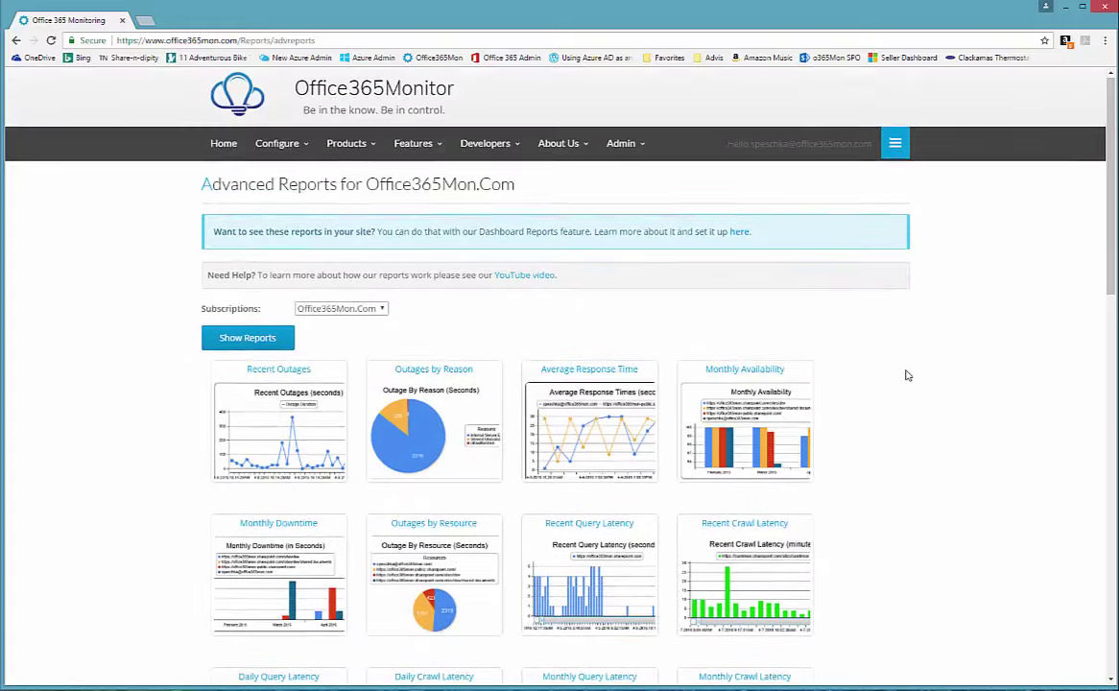
{"action": "scroll", "coordinate": [907, 375], "scroll_direction": "down", "scroll_amount": 2}
{"action": "scroll", "coordinate": [907, 375], "scroll_direction": "down", "scroll_amount": 1}
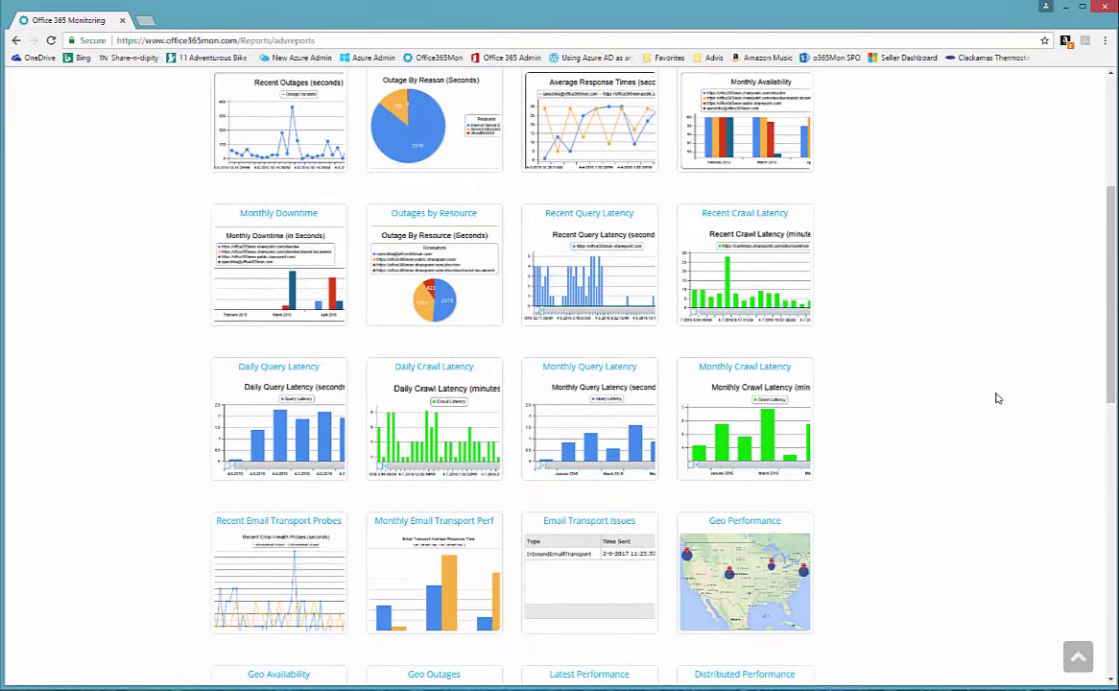
{"action": "left_click", "coordinate": [567, 255]}
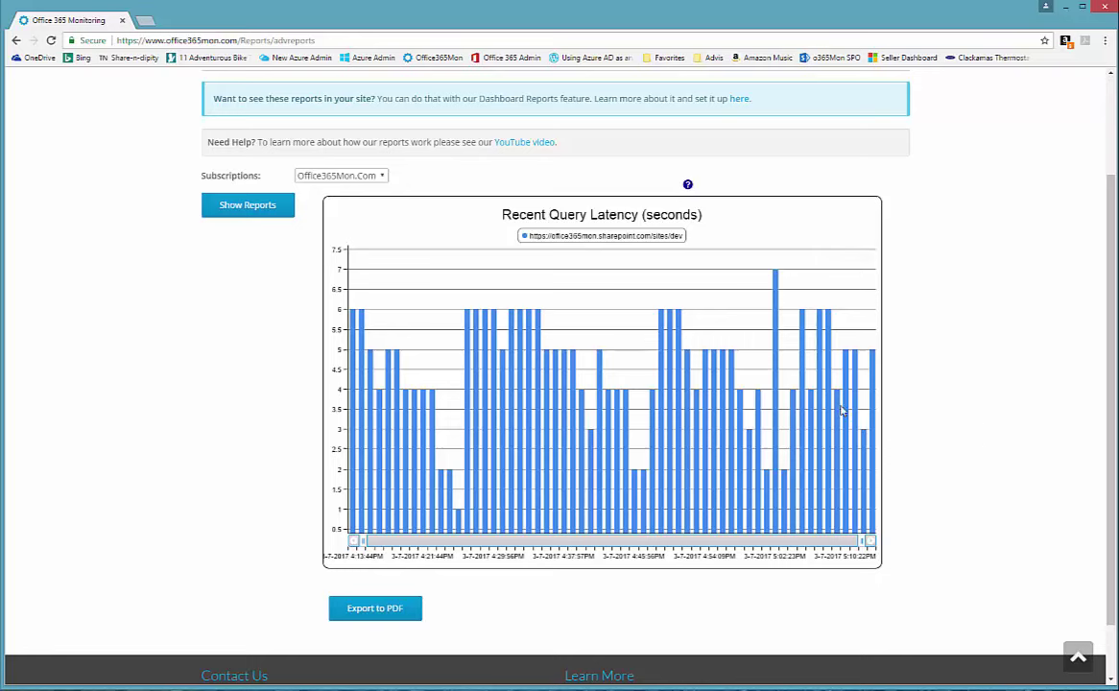
Step: Return to the report list and examine the Recent Crawl Latency report's bars
{"action": "left_click", "coordinate": [249, 205]}
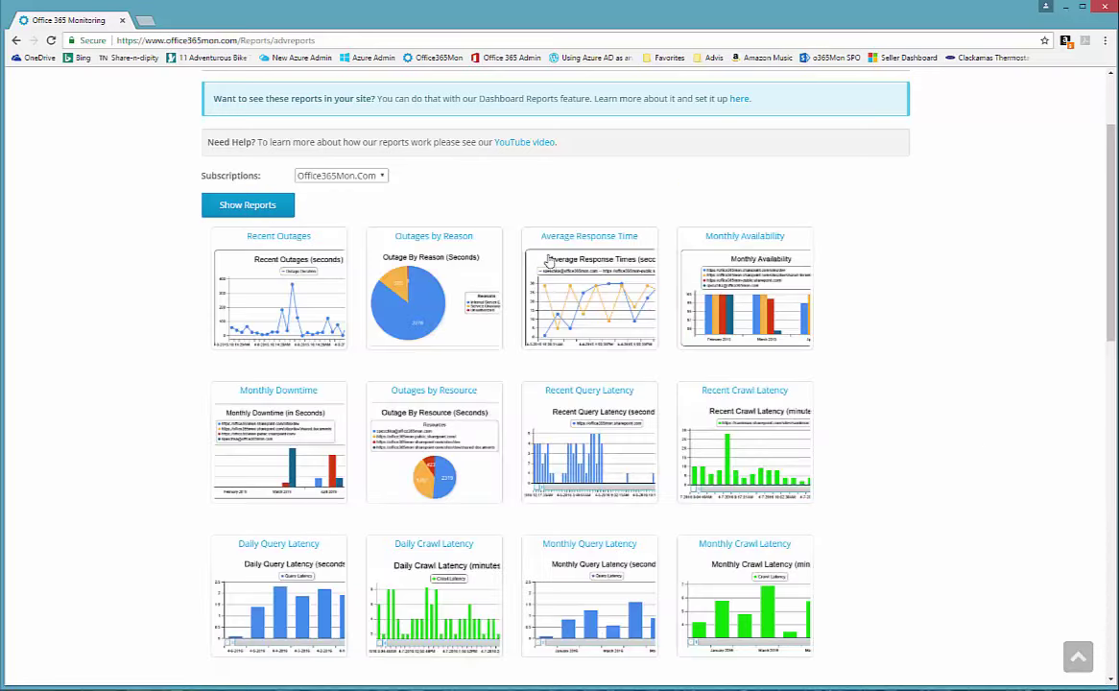
{"action": "left_click", "coordinate": [757, 440]}
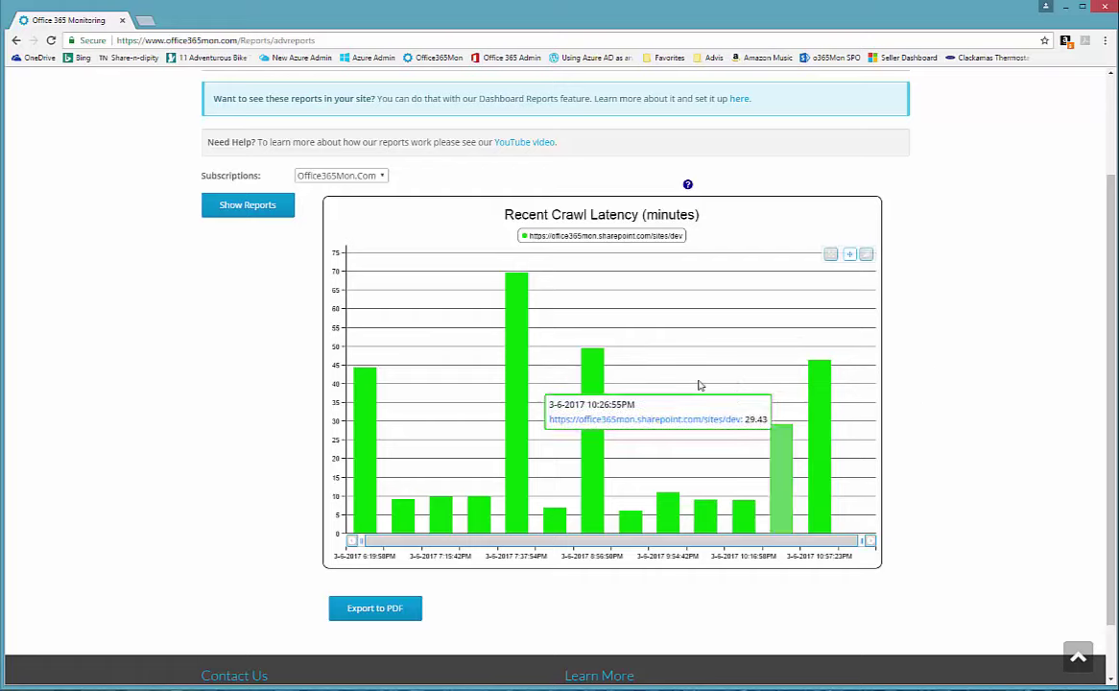
{"action": "mouse_move", "coordinate": [518, 369]}
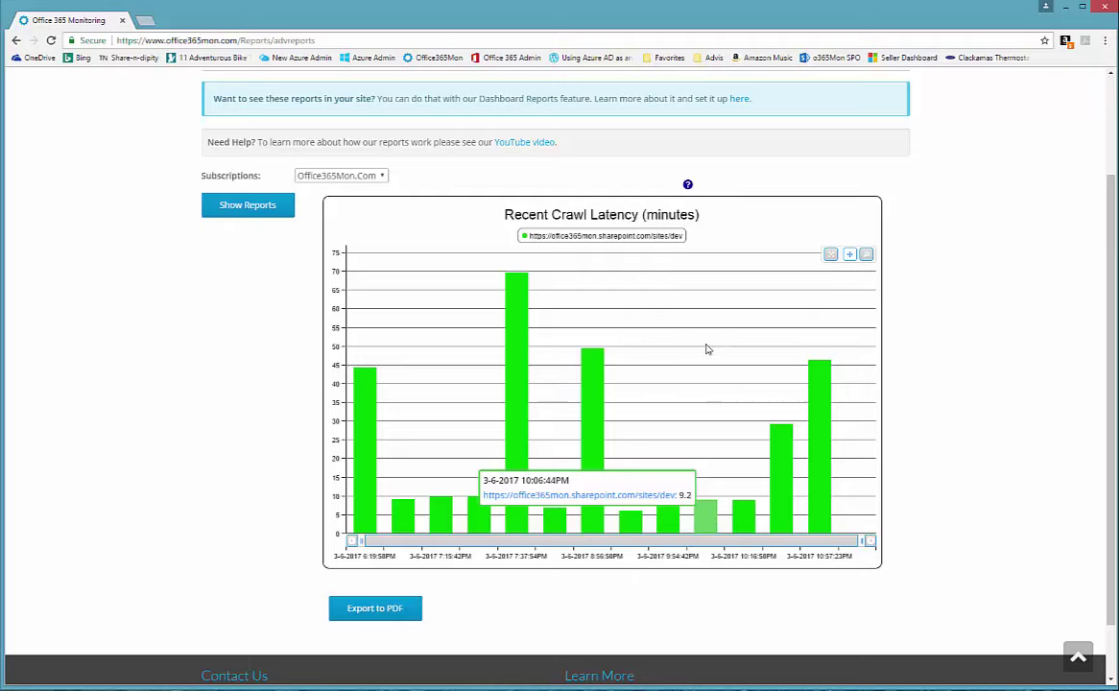
Step: View the Daily Query Latency report, followed by the Daily Crawl Latency report
{"action": "left_click", "coordinate": [247, 210]}
{"action": "scroll", "coordinate": [891, 363], "scroll_direction": "down", "scroll_amount": 1}
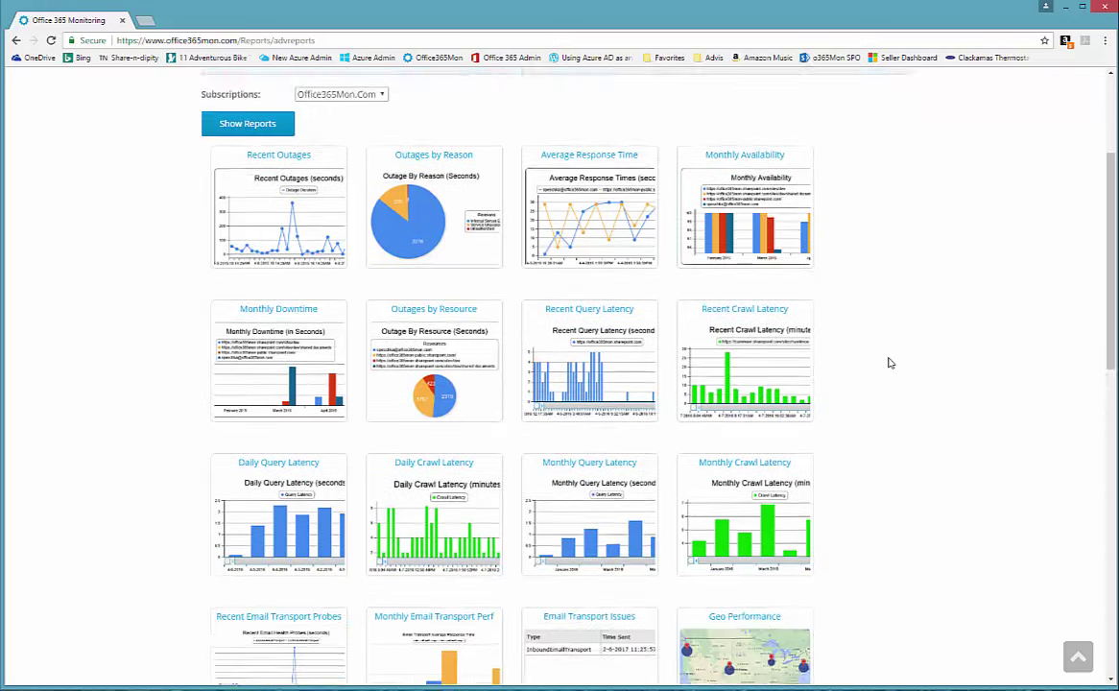
{"action": "scroll", "coordinate": [230, 403], "scroll_direction": "down", "scroll_amount": 1}
{"action": "left_click", "coordinate": [238, 405]}
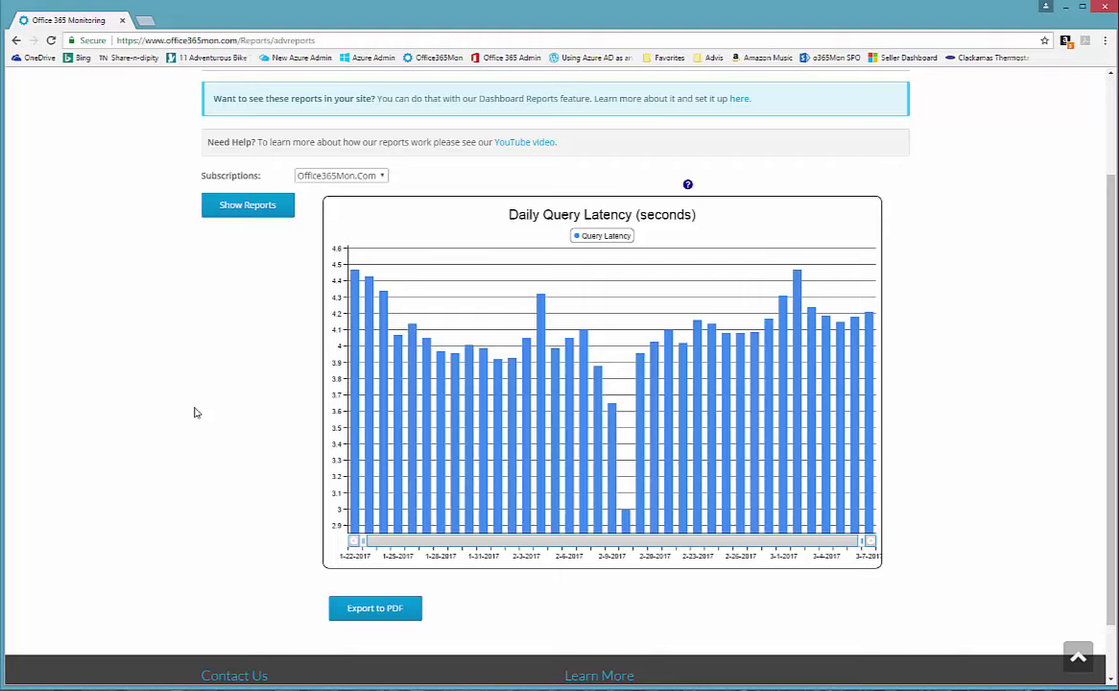
{"action": "mouse_move", "coordinate": [628, 531]}
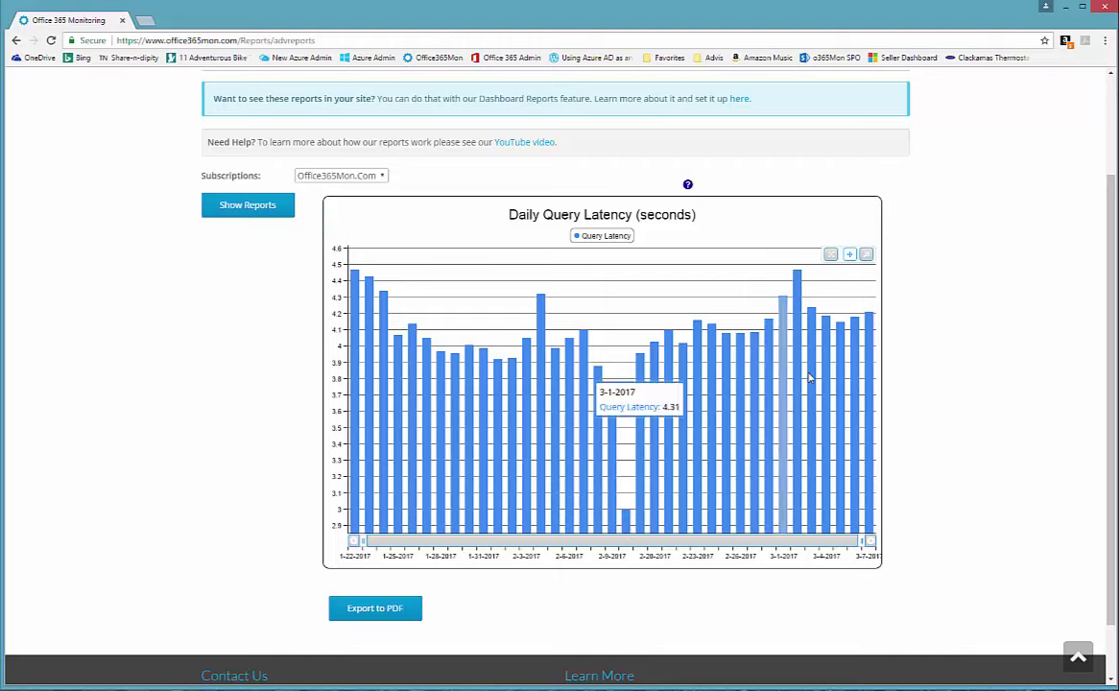
{"action": "left_click", "coordinate": [238, 207]}
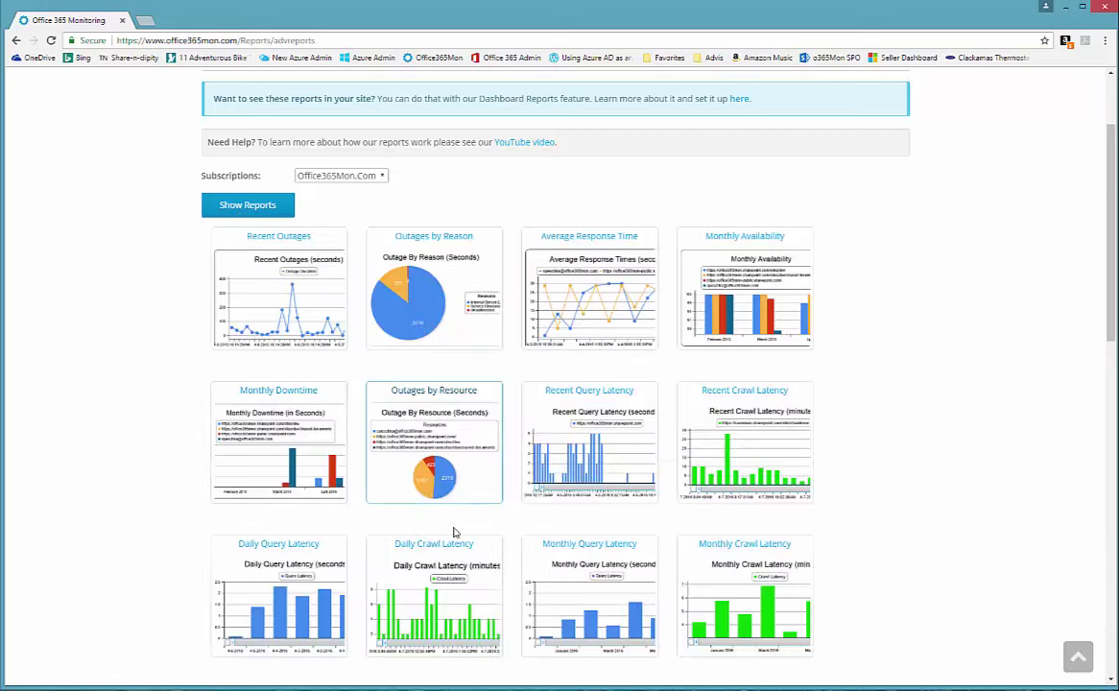
{"action": "left_click", "coordinate": [439, 566]}
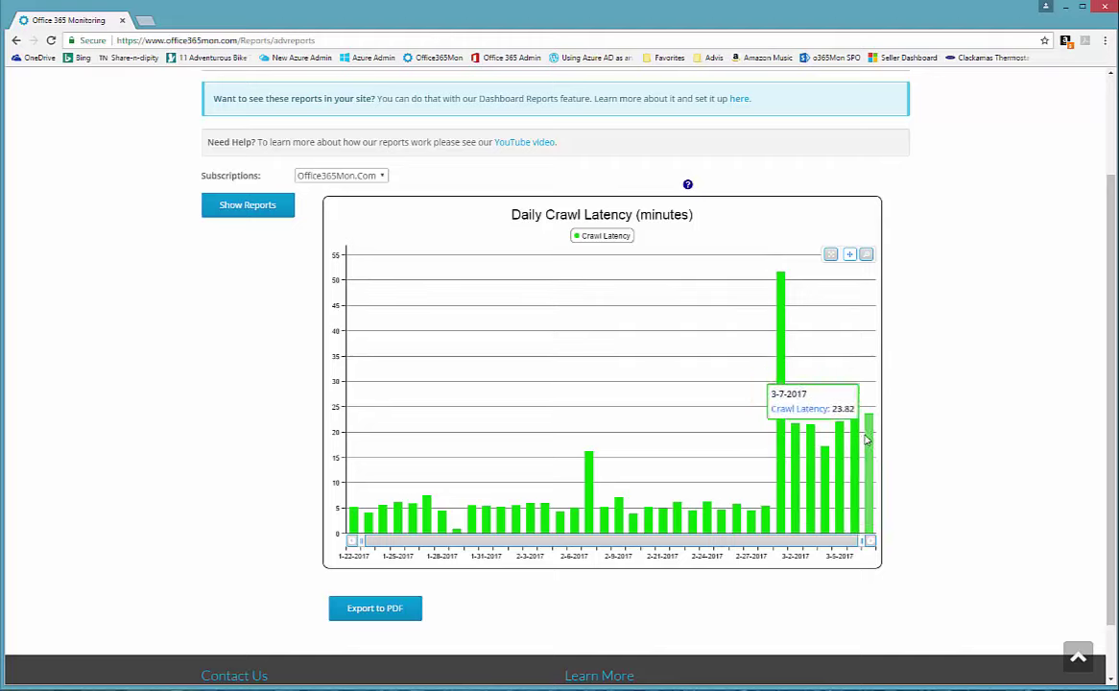
Step: Return to the report list and view the Monthly Query Latency report
{"action": "left_click", "coordinate": [246, 207]}
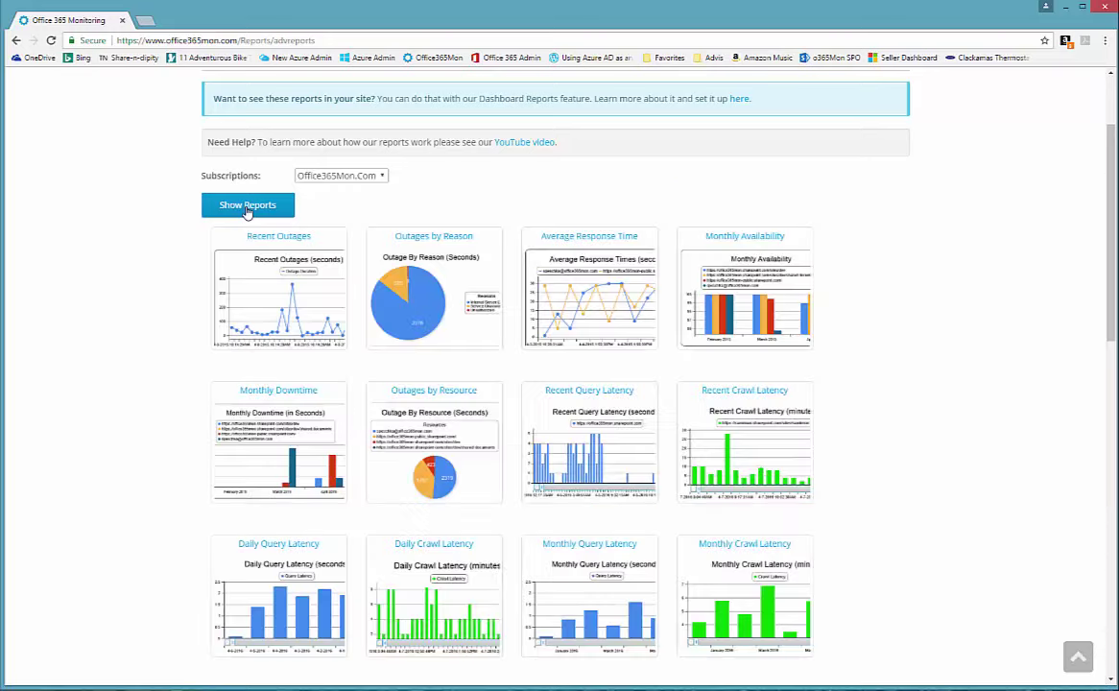
{"action": "scroll", "coordinate": [982, 417], "scroll_direction": "down", "scroll_amount": 1}
{"action": "scroll", "coordinate": [982, 417], "scroll_direction": "down", "scroll_amount": 2}
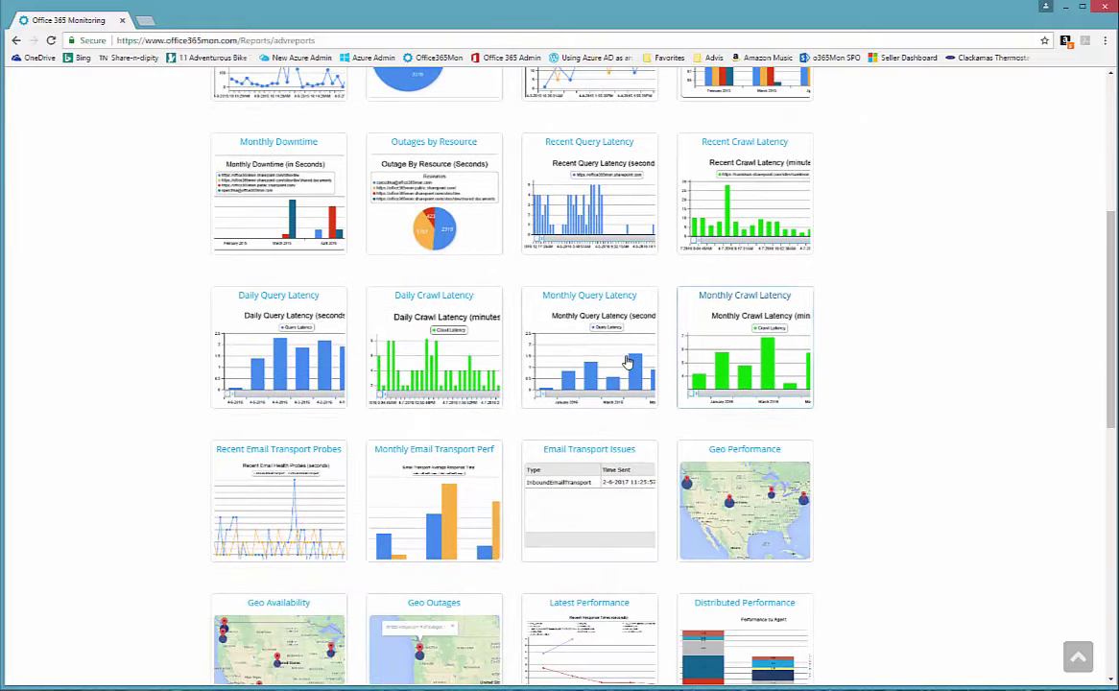
{"action": "left_click", "coordinate": [586, 349]}
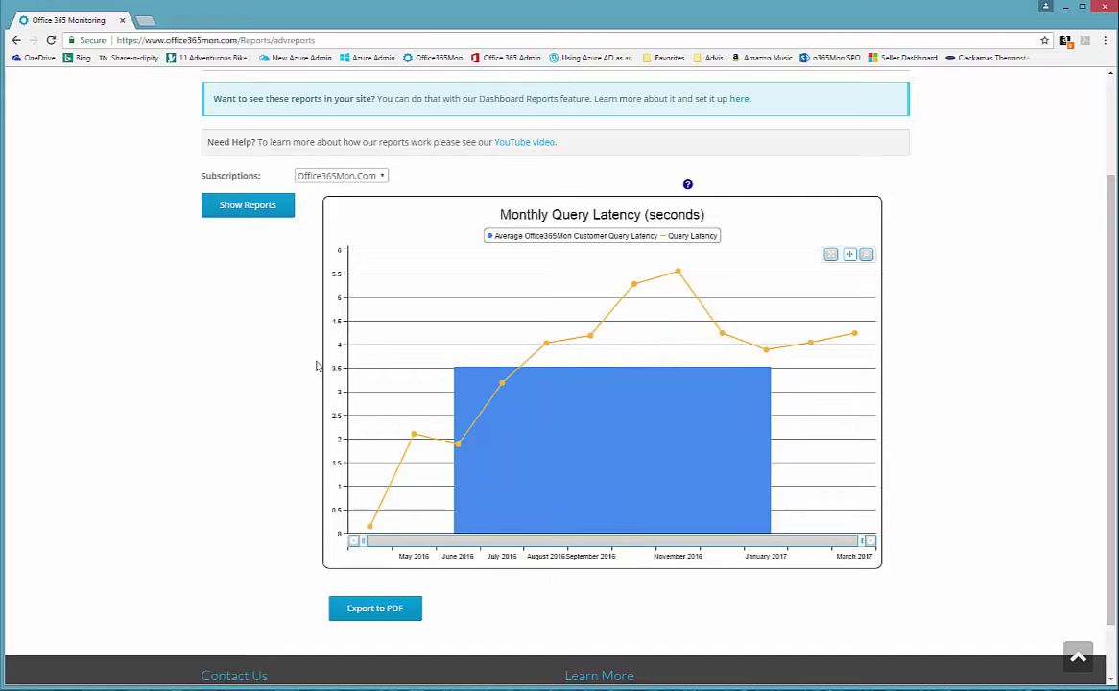
Step: Return to the report list and examine the Monthly Crawl Latency report, including its March 2017 data point
{"action": "left_click", "coordinate": [253, 213]}
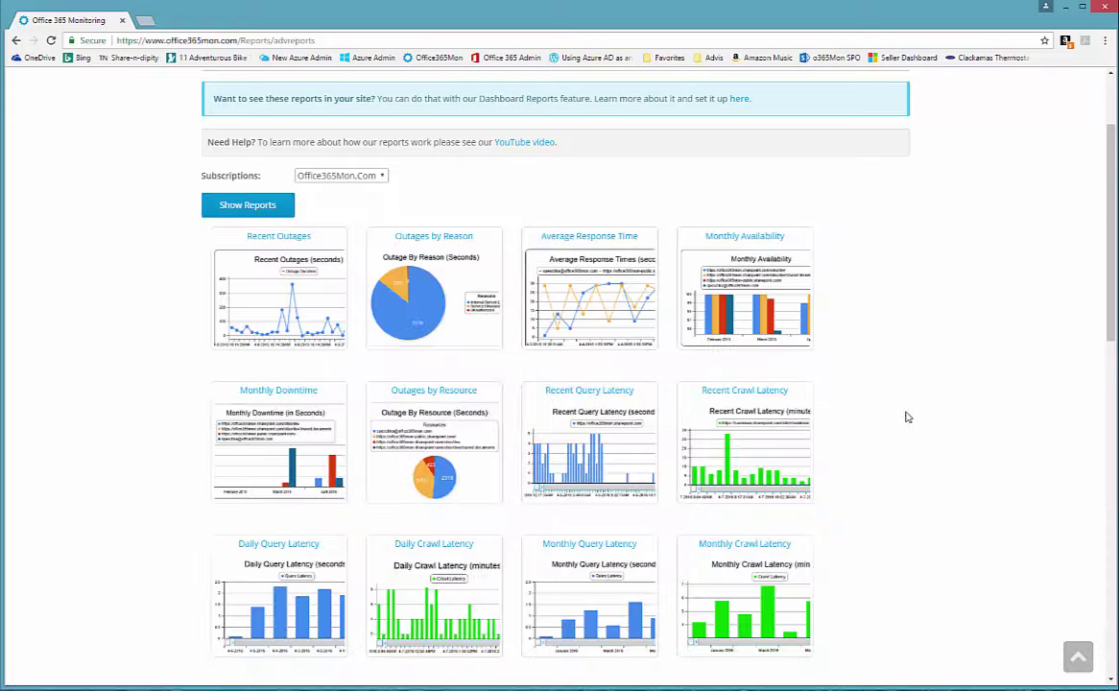
{"action": "scroll", "coordinate": [906, 417], "scroll_direction": "down", "scroll_amount": 3}
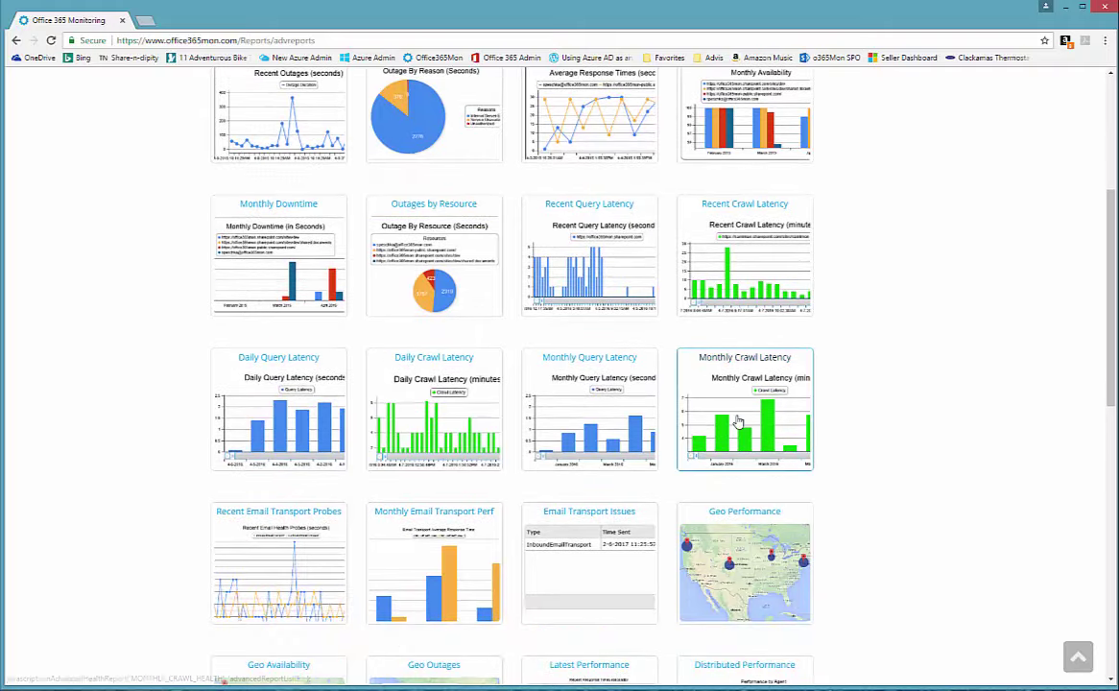
{"action": "left_click", "coordinate": [711, 379]}
{"action": "scroll", "coordinate": [953, 416], "scroll_direction": "down", "scroll_amount": 2}
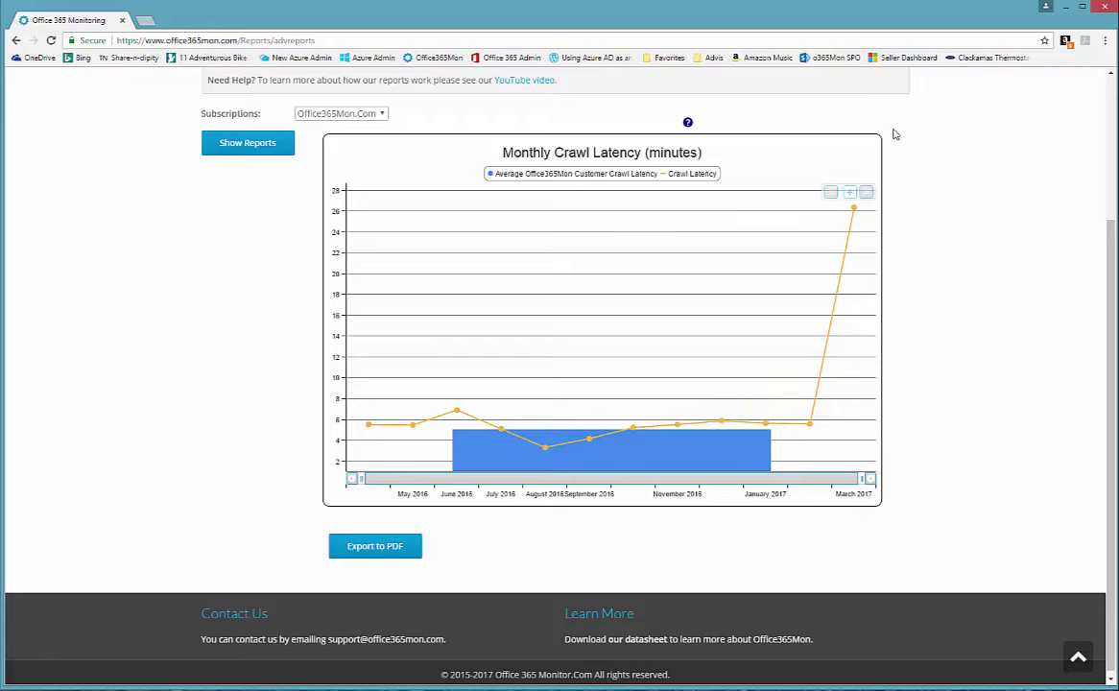
{"action": "mouse_move", "coordinate": [862, 222]}
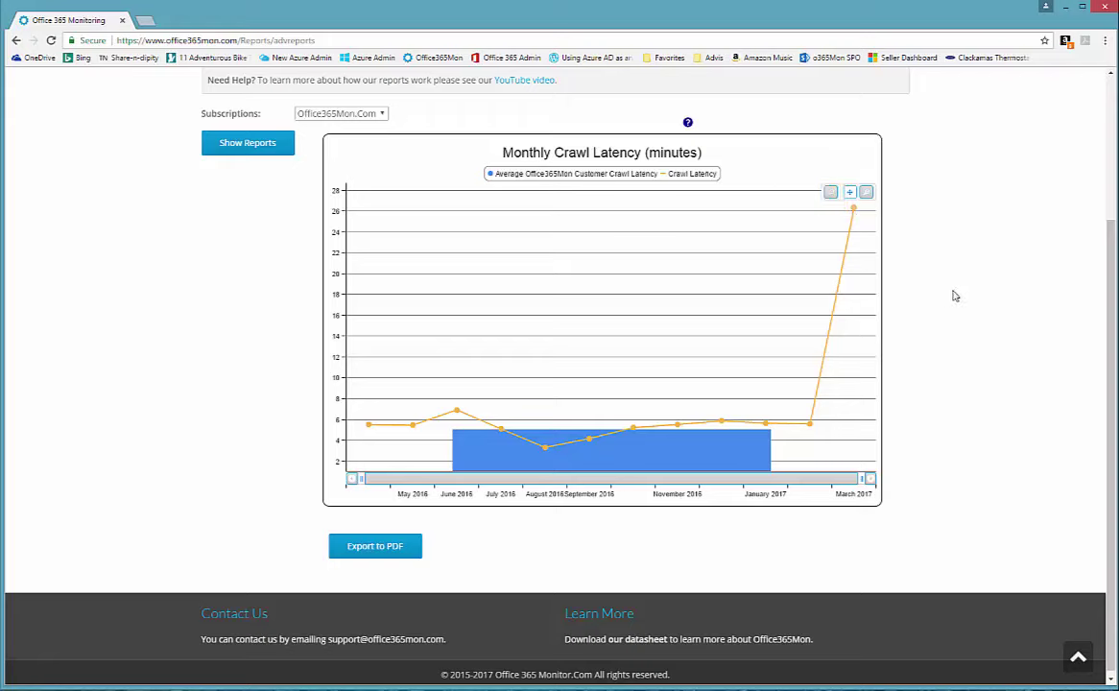